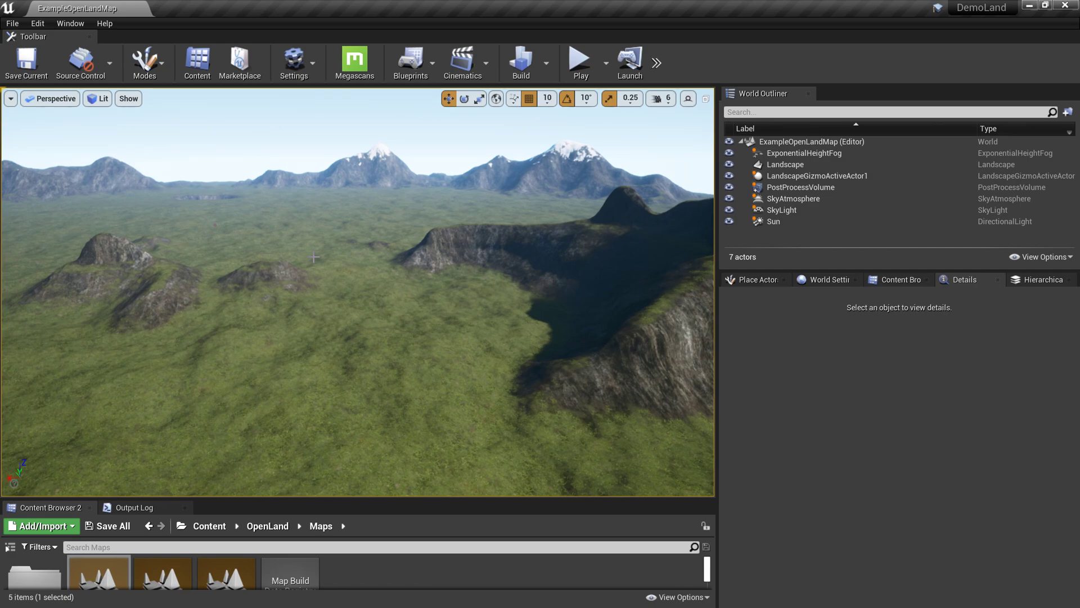
Check the Enable Edit Layers option of the Landscape actor and switch to Landscape mode.
left_click(799, 171)
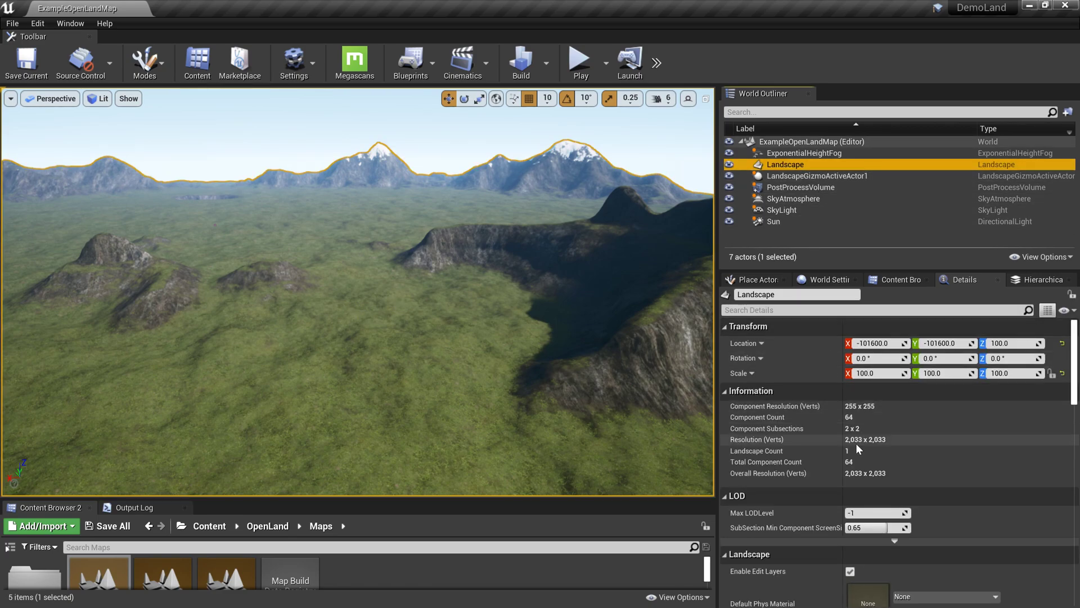
scroll(856, 443, "down", 3)
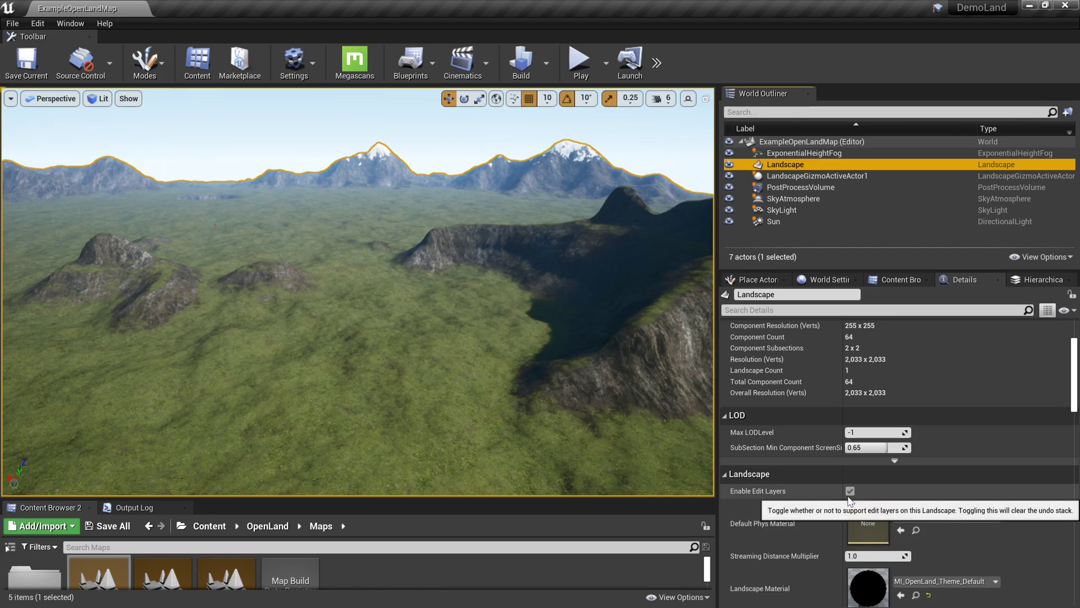
left_click(153, 70)
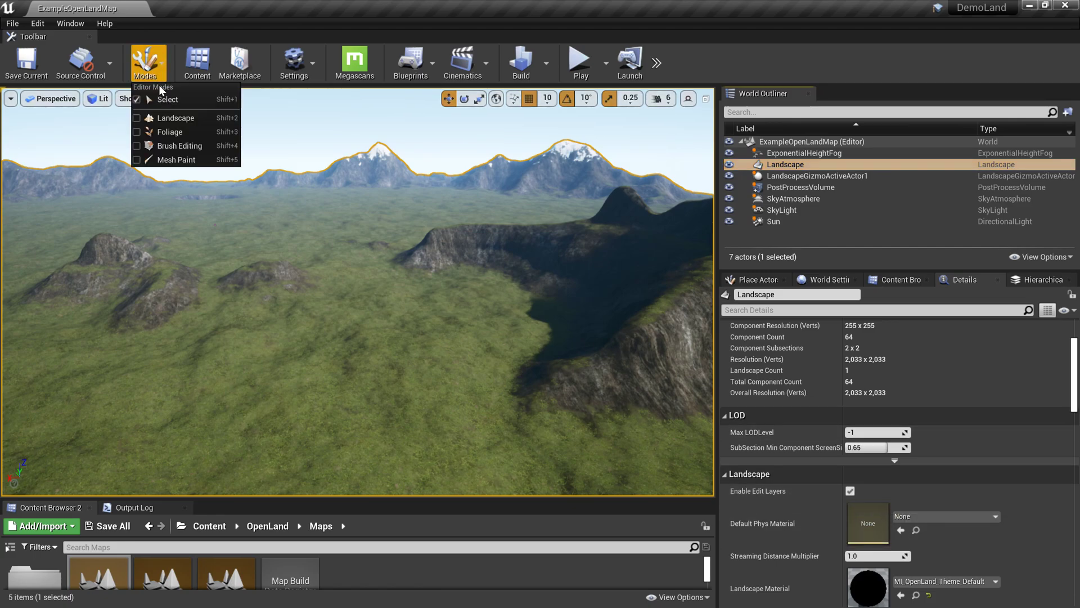
left_click(179, 117)
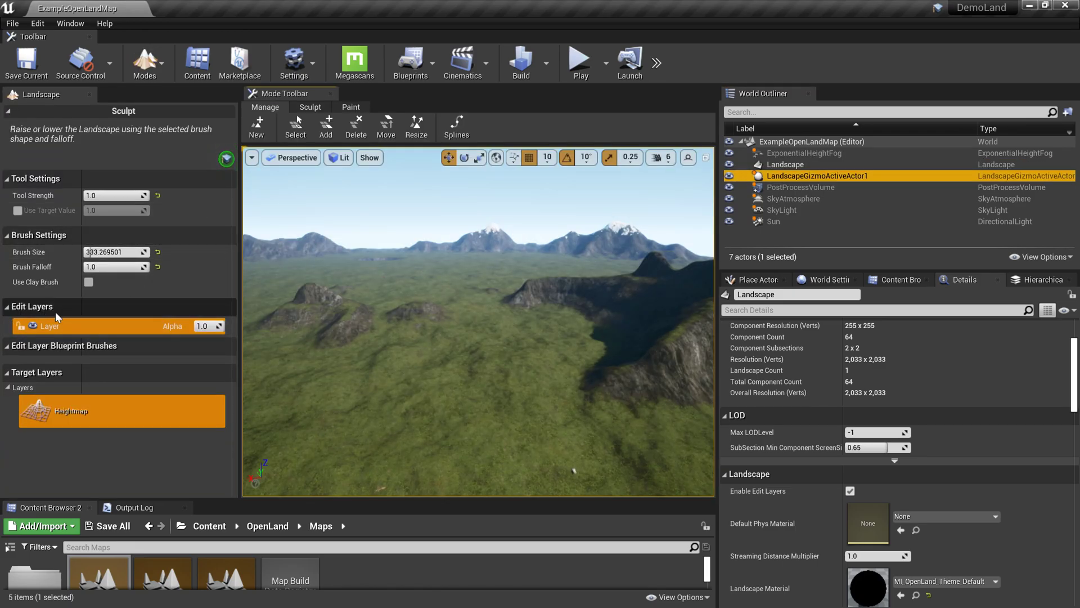
Create a new edit layer above the existing one and rename it Splines.
right_click(90, 326)
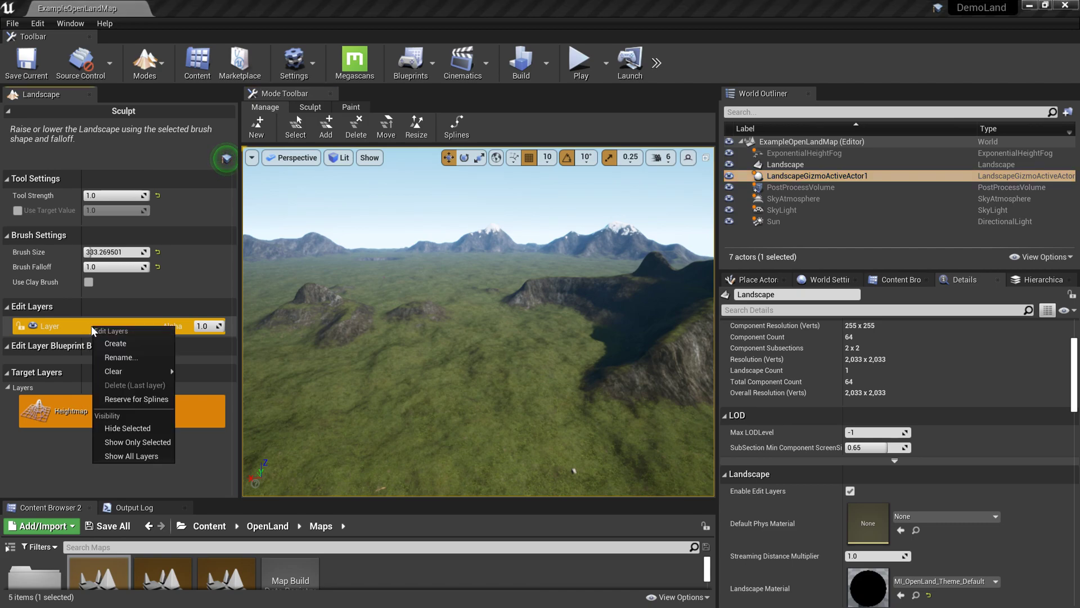
left_click(126, 343)
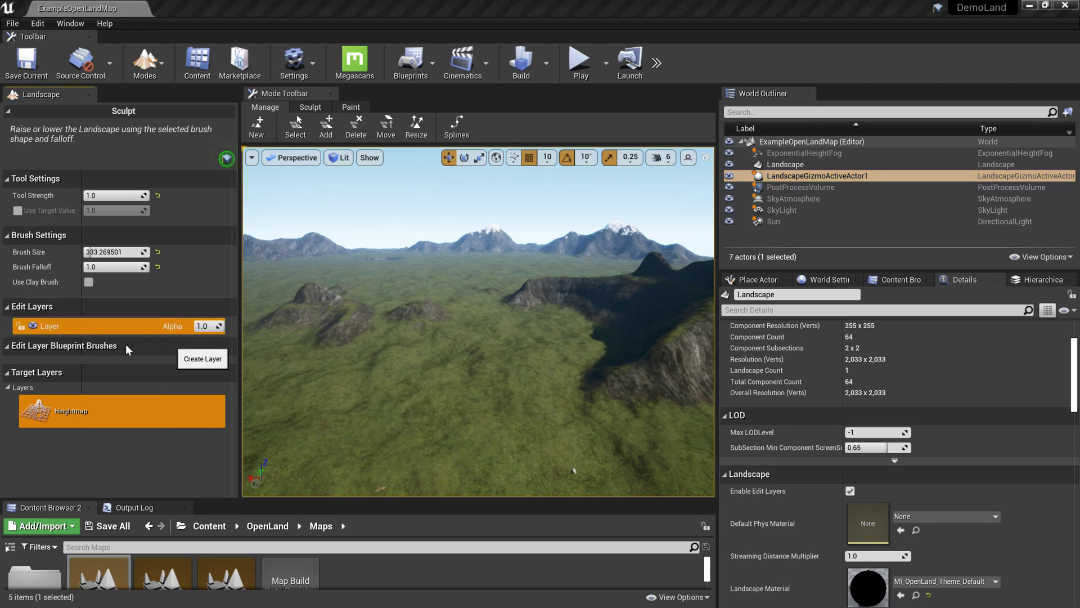
right_click(82, 327)
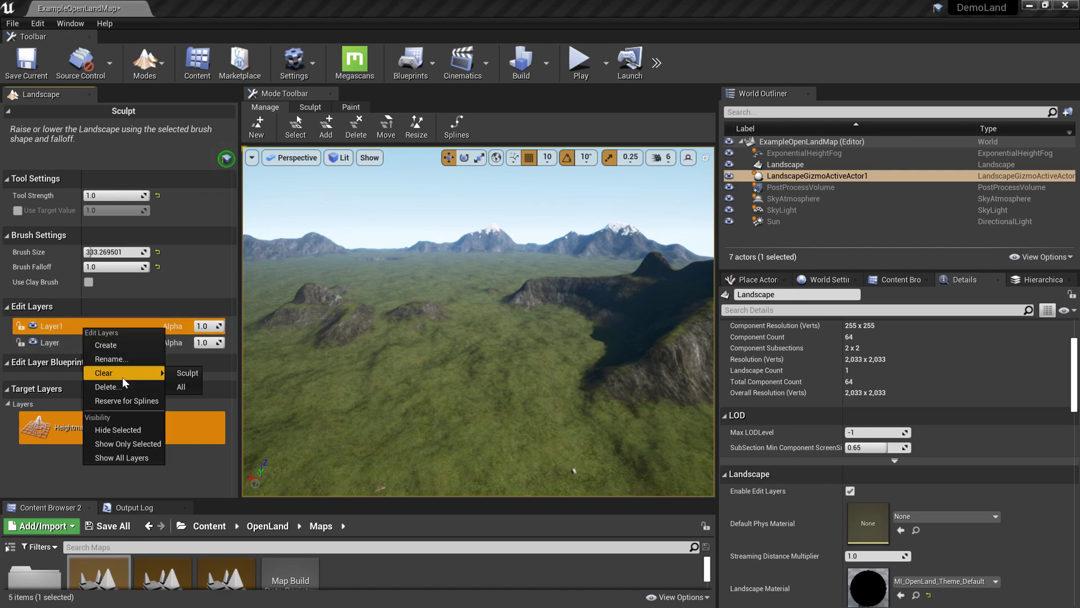
left_click(116, 359)
type("Spl")
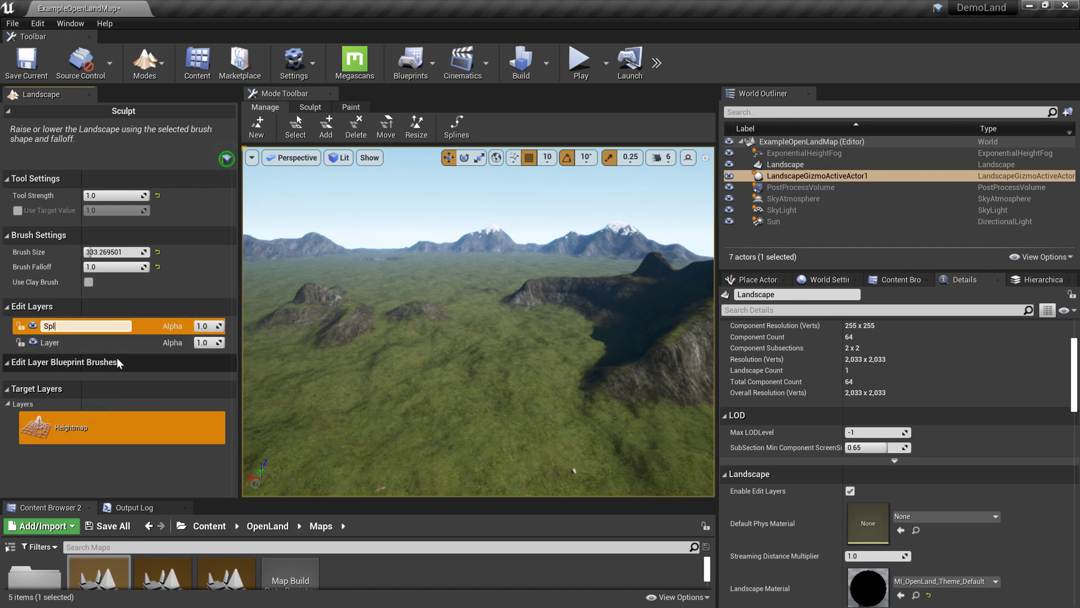
type("ines")
key("Return")
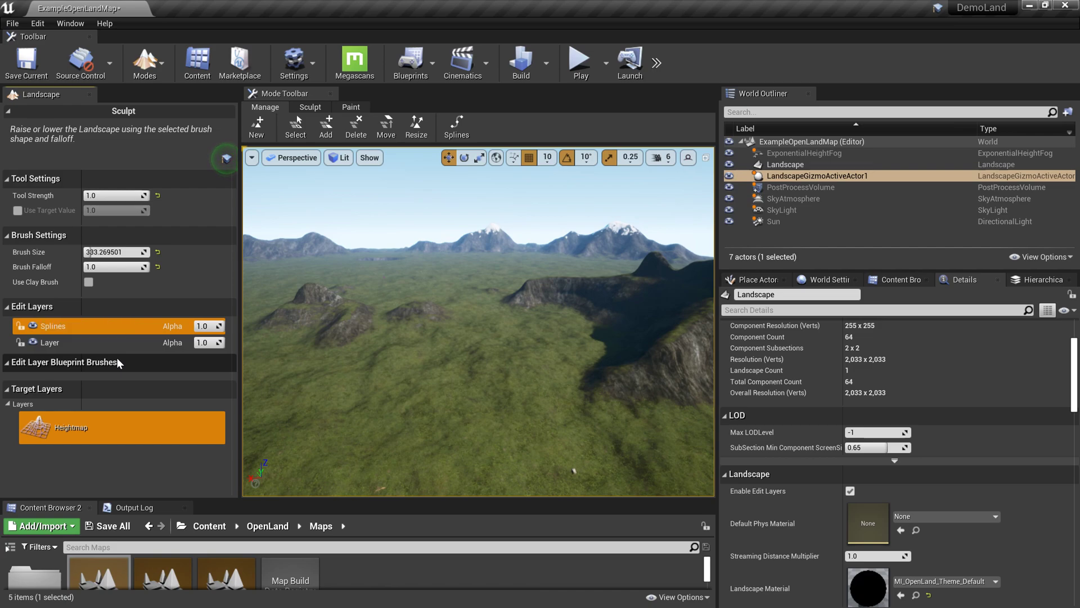
Reserve the Splines edit layer for landscape splines and accept clearing its content.
right_click(140, 324)
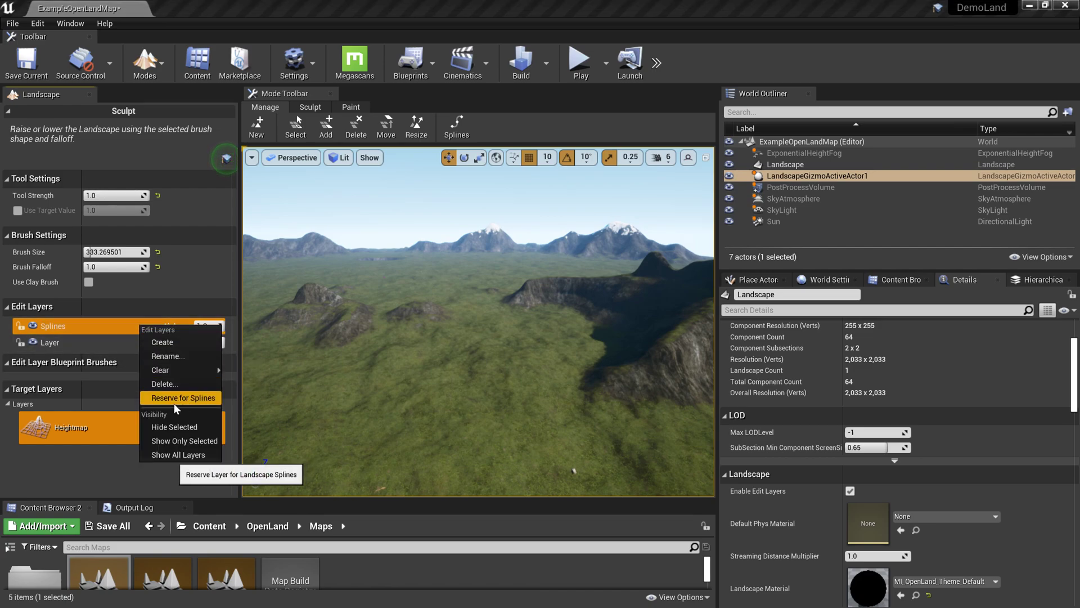
left_click(201, 399)
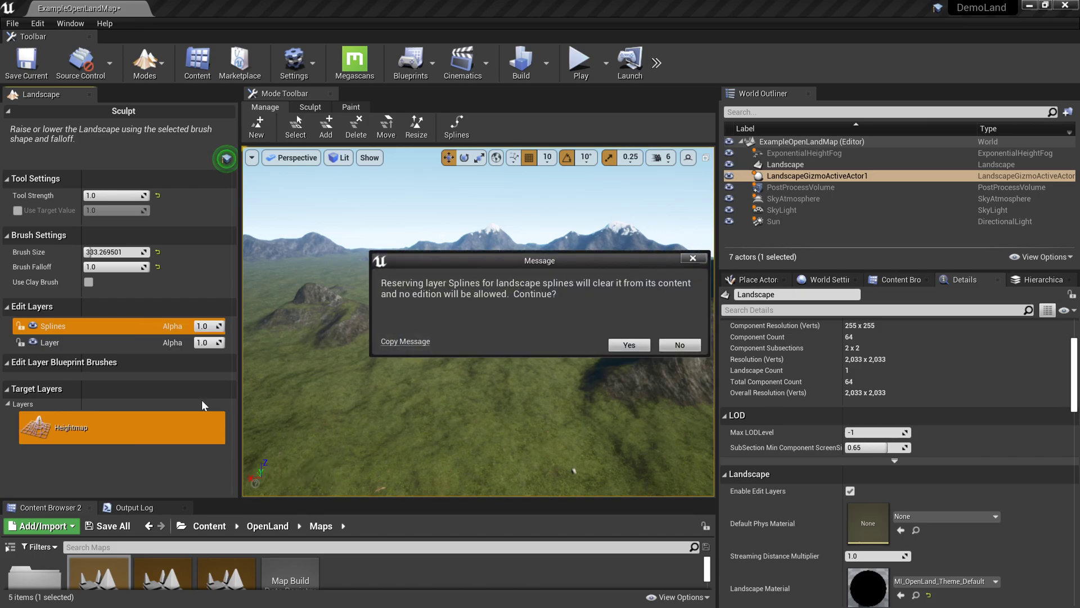
left_click(623, 347)
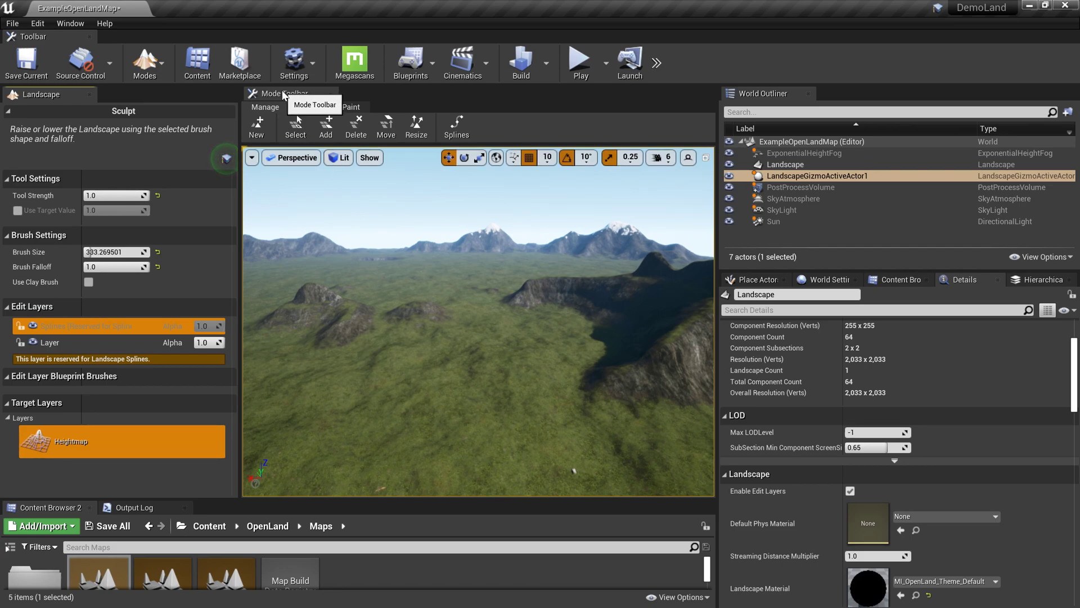
With the Splines tool, draw a curved five-point landscape spline from the foot of the dark cliff to the small rocky hill.
left_click(461, 140)
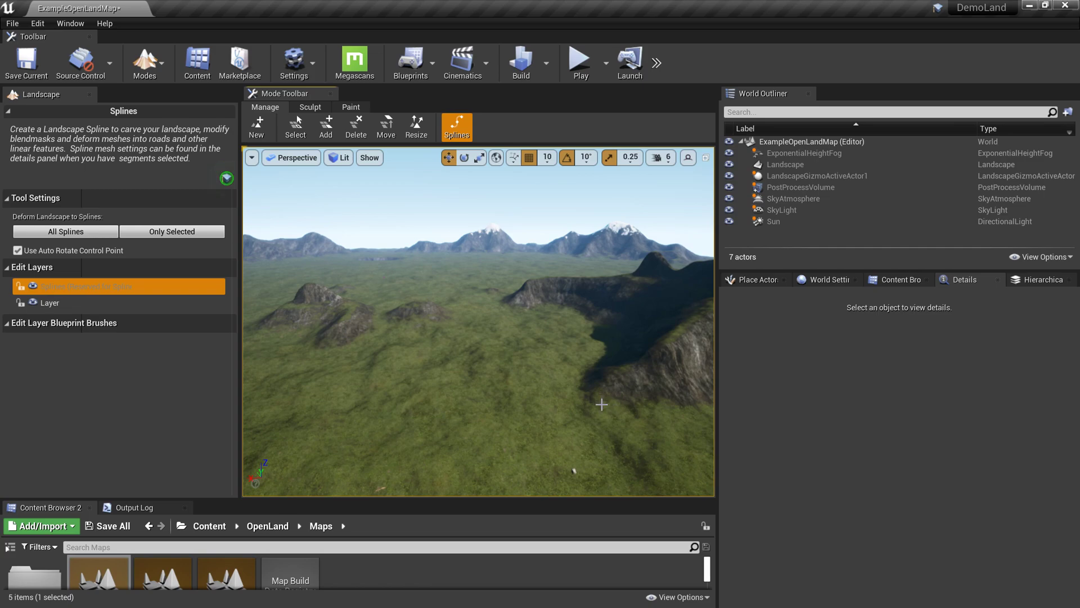
left_click(603, 409, "ctrl")
left_click(490, 413, "ctrl")
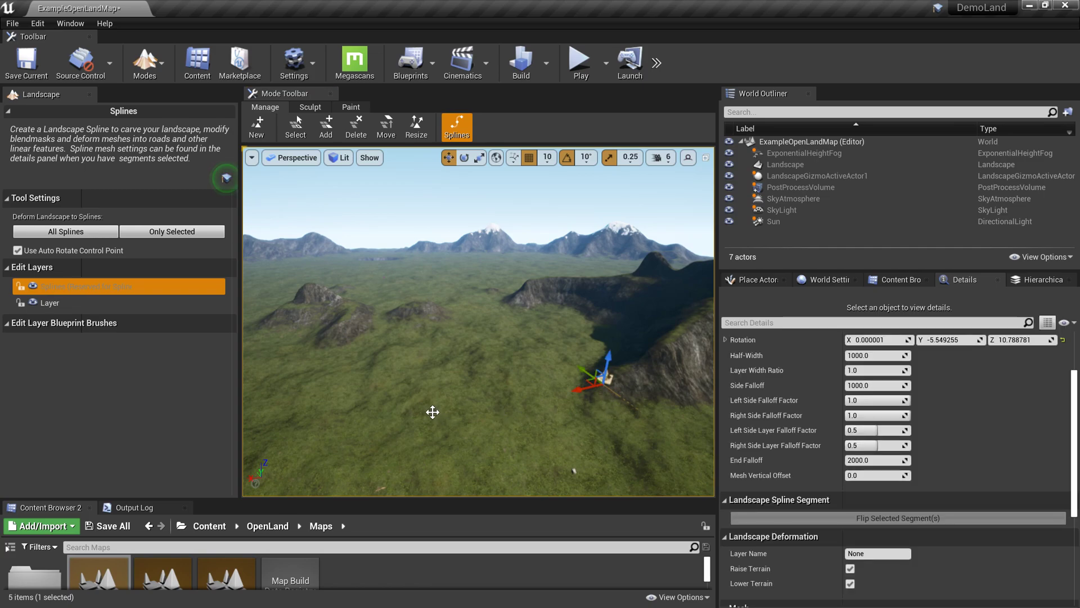
left_click(398, 378, "ctrl")
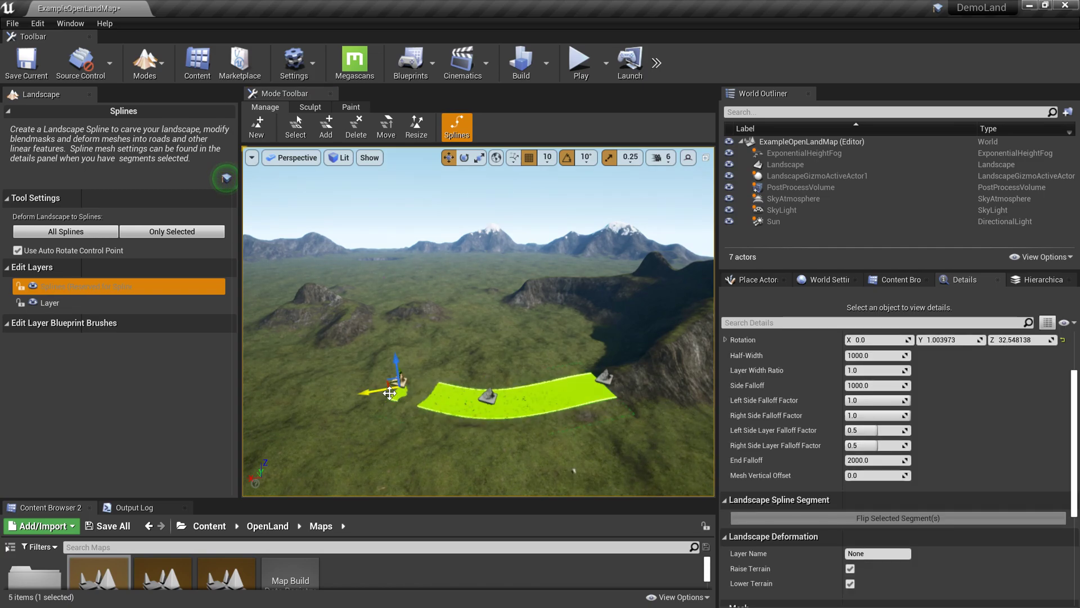
left_click(349, 346, "ctrl")
left_click(336, 325, "ctrl")
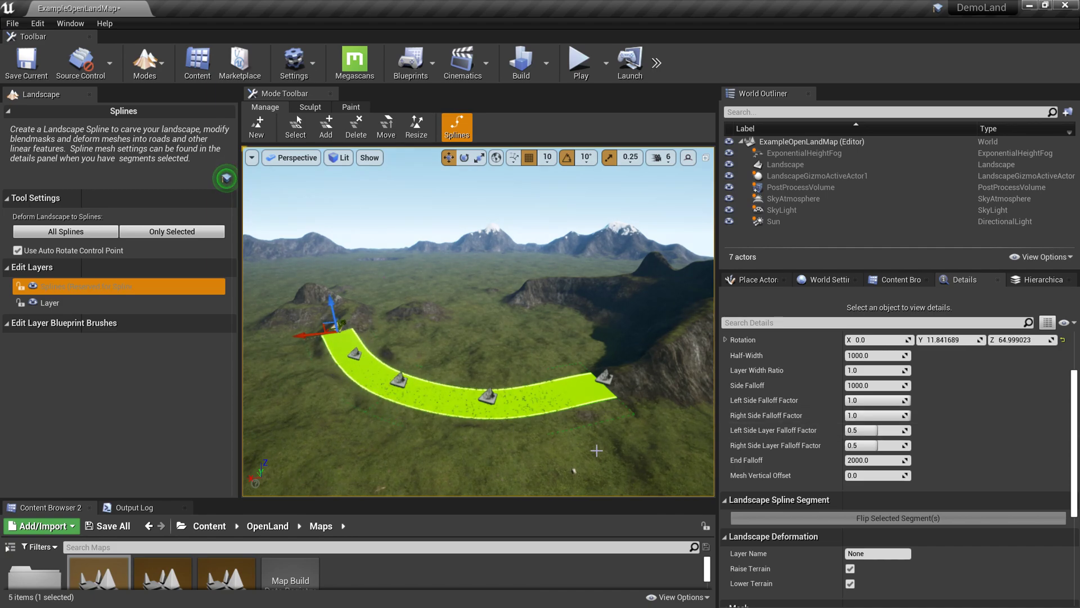
Inspect the terrain along the spline in Select mode and return to Landscape mode.
key("w")
right_click_drag(478, 320, 479, 343)
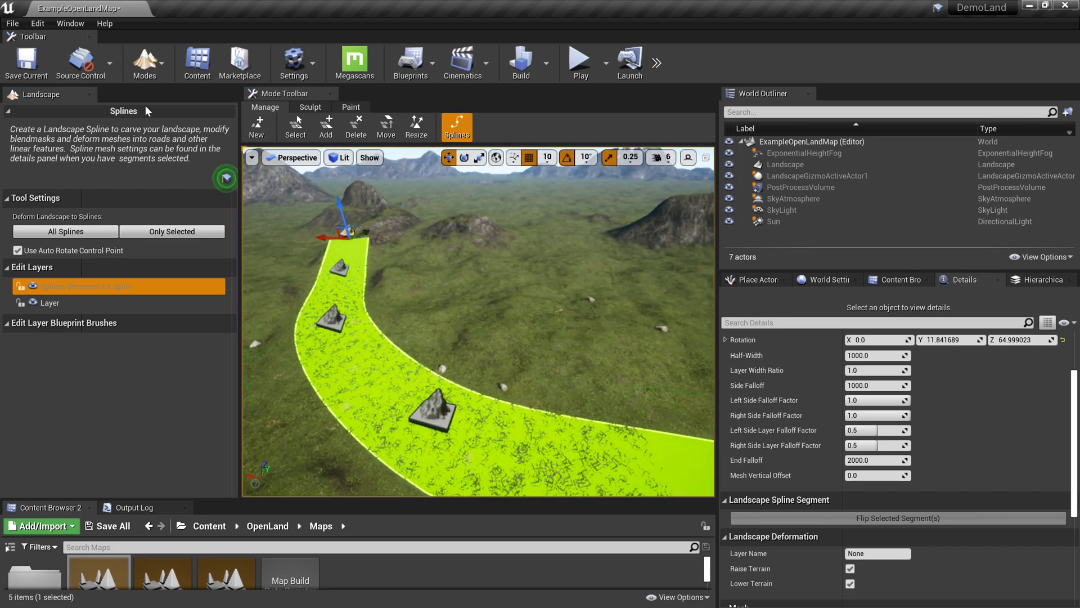
left_click(142, 68)
left_click(153, 99)
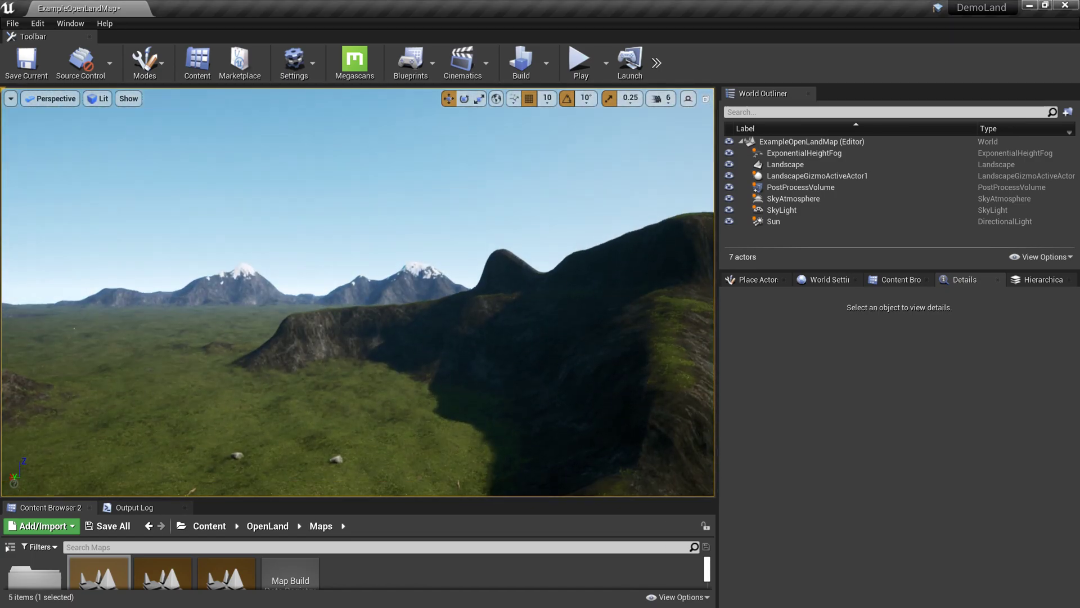
right_click_drag(646, 451, 646, 451)
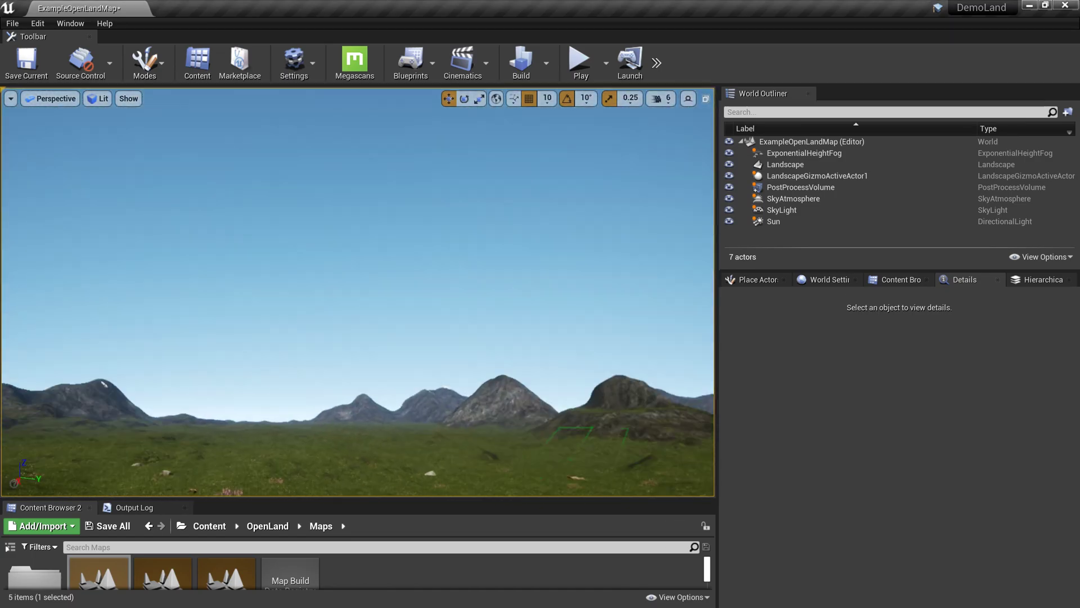
right_click_drag(646, 450, 646, 451)
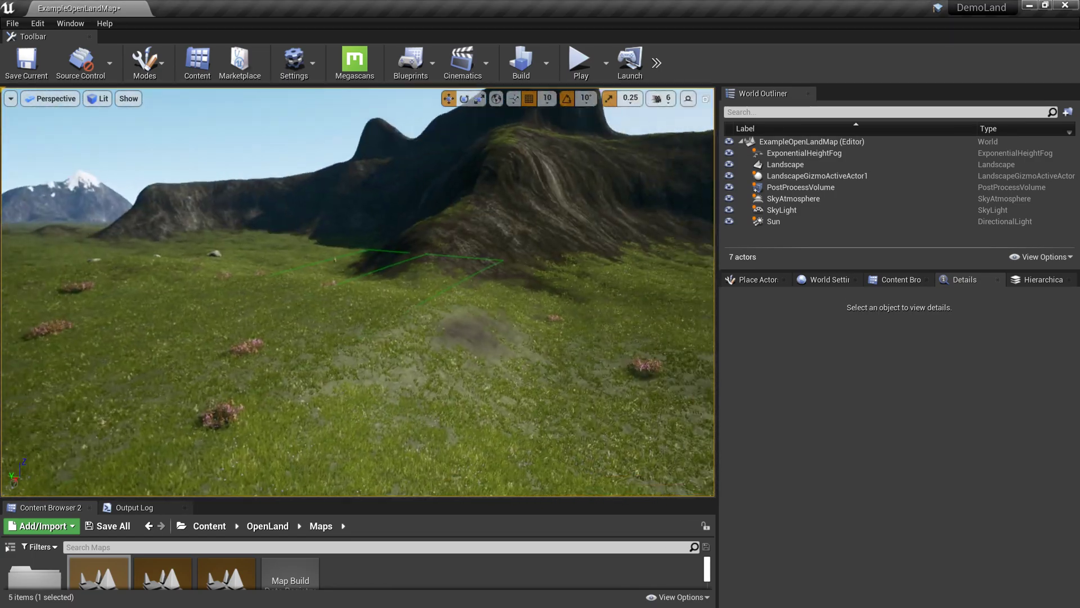
right_click_drag(645, 451, 646, 451)
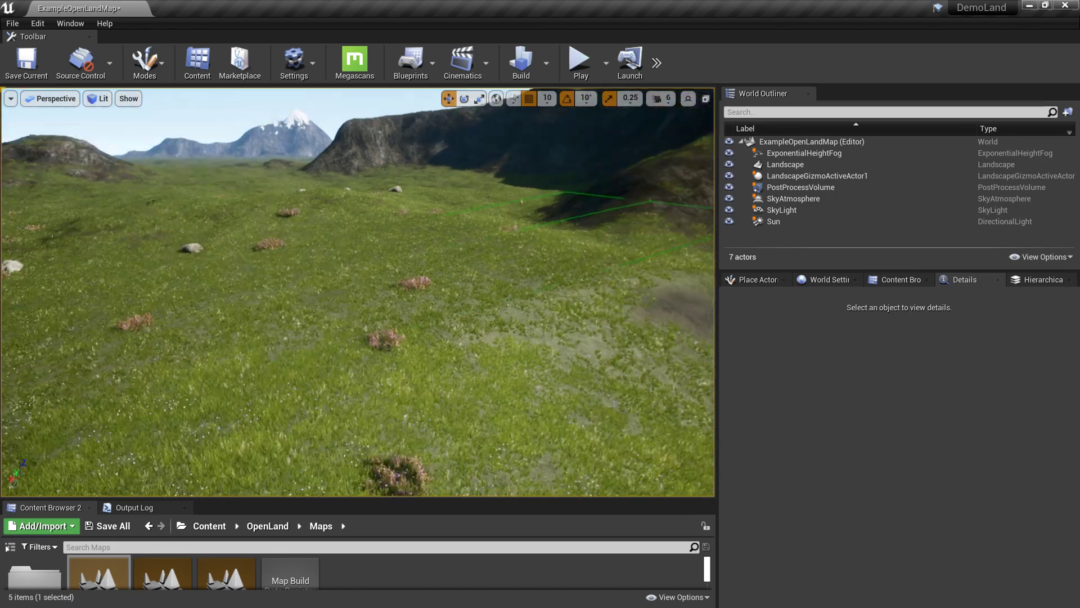
right_click_drag(646, 450, 646, 450)
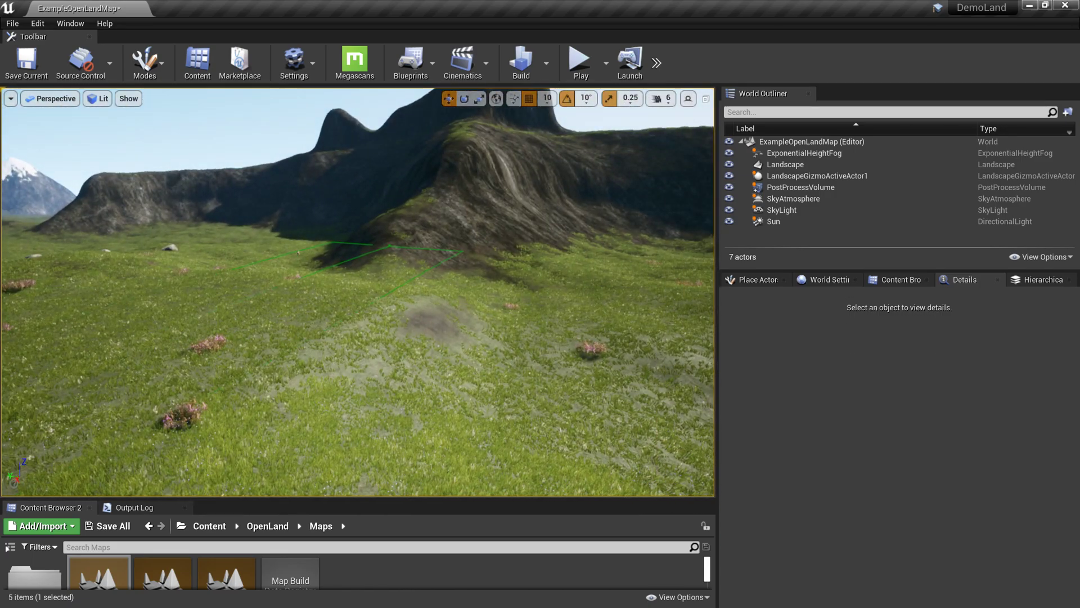
right_click_drag(387, 361, 387, 361)
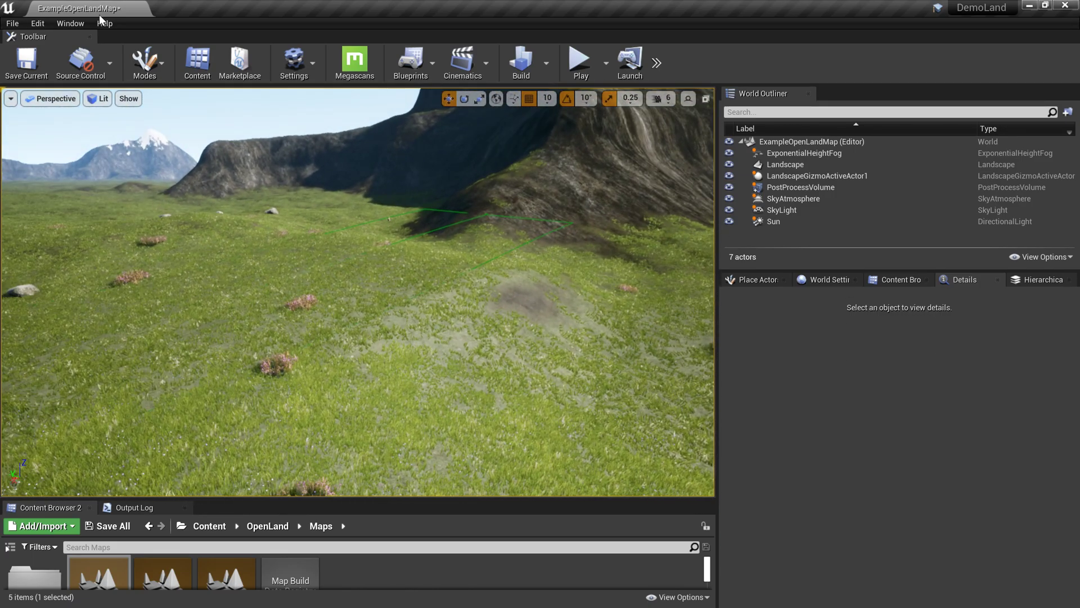
left_click(145, 61)
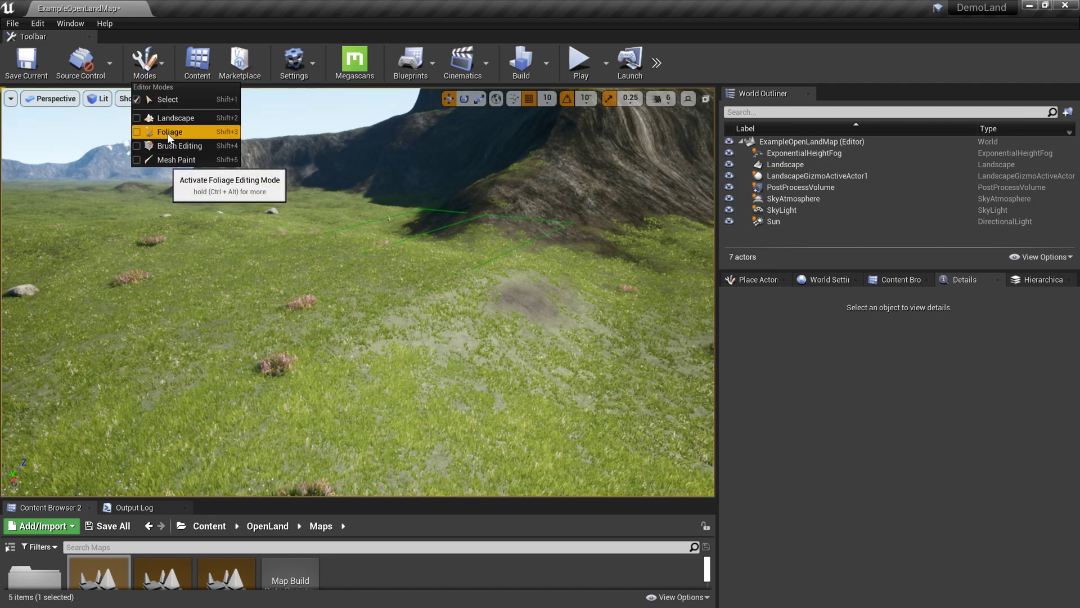
left_click(134, 118)
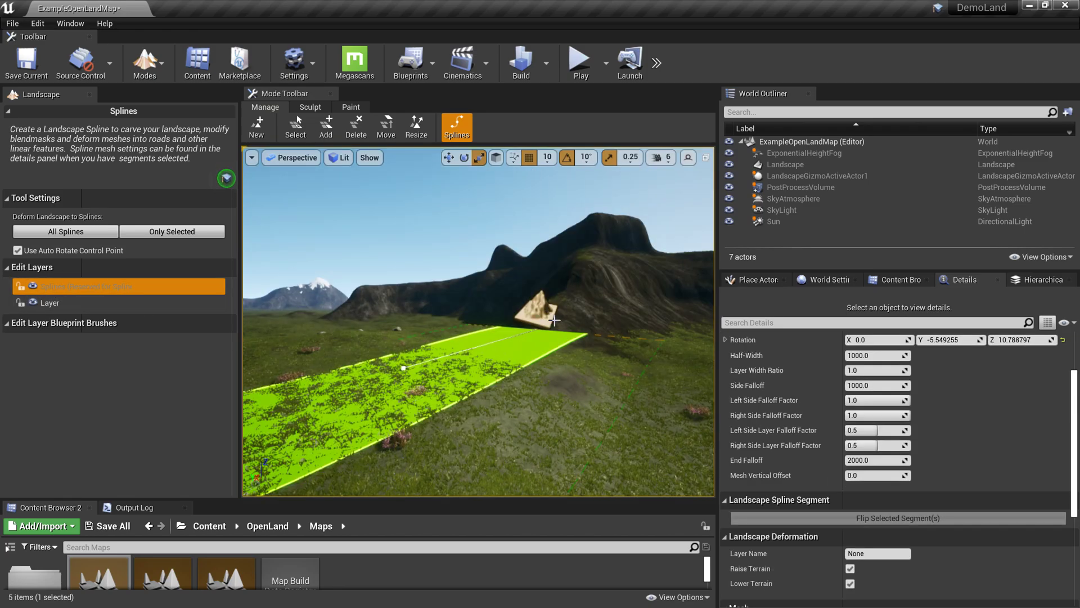
Adjust the positions of the control points at the cliff end and the rocky-hill end of the spline.
key("w")
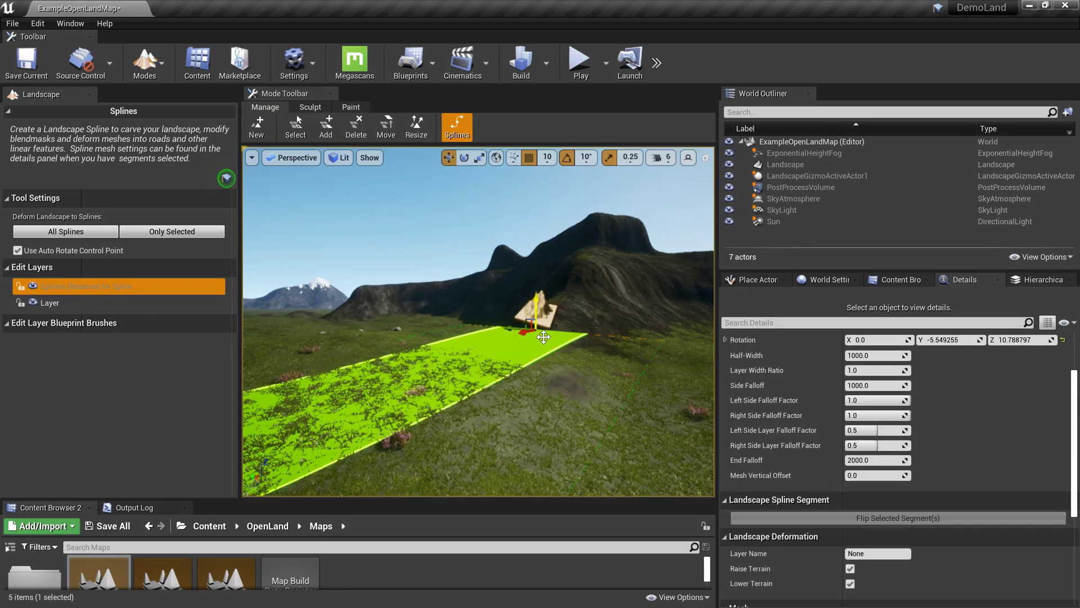
mouse_move(556, 320)
left_mouse_down()
mouse_move(547, 319)
mouse_move(554, 274)
mouse_move(547, 302)
left_mouse_up()
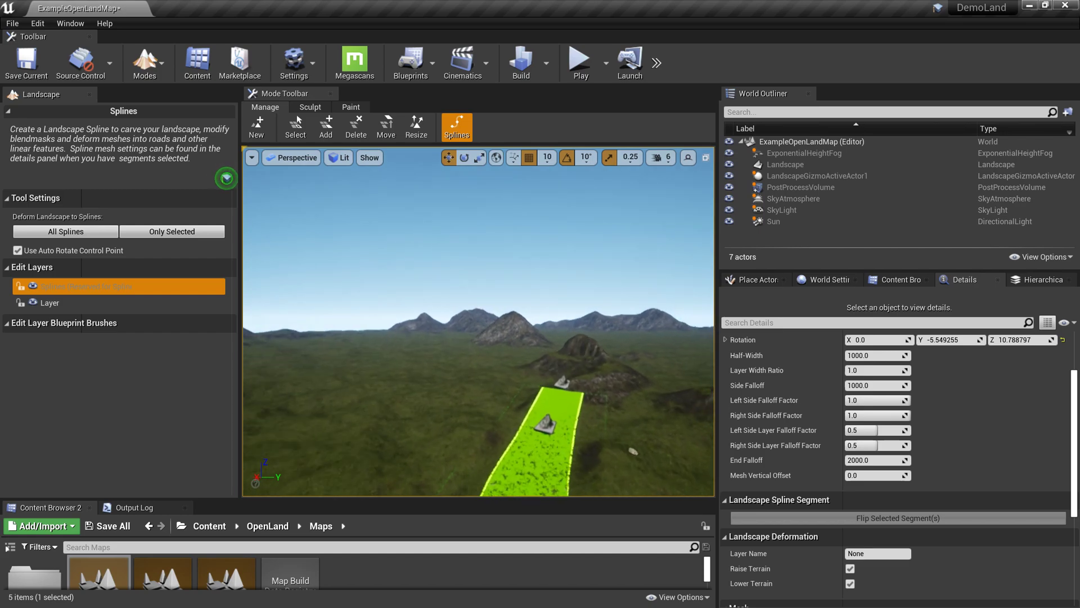
right_click_drag(507, 382, 610, 353)
left_click(478, 437)
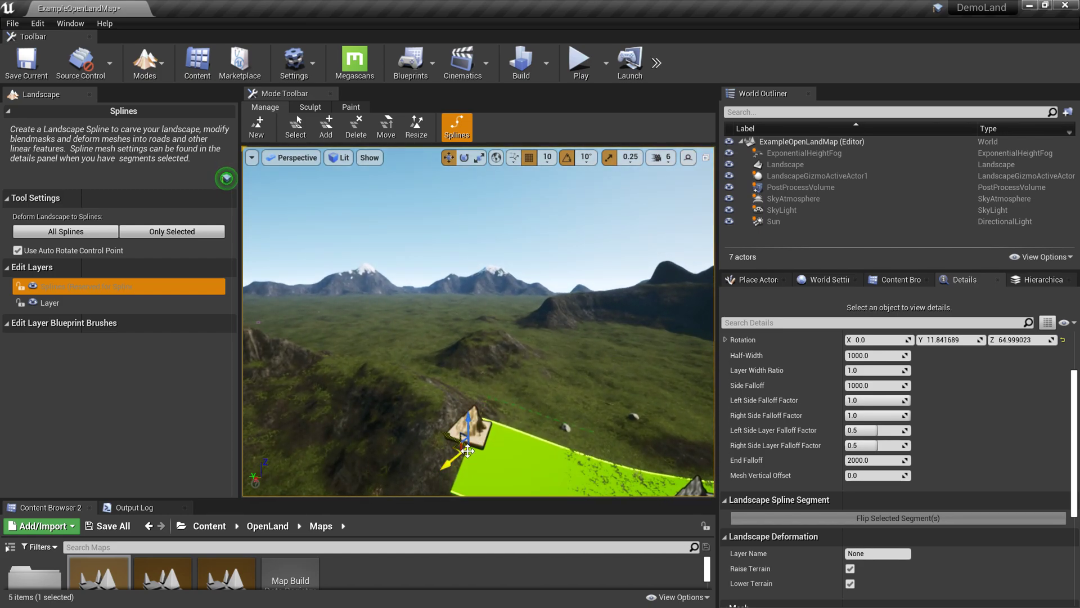
left_click_drag(462, 438, 394, 384)
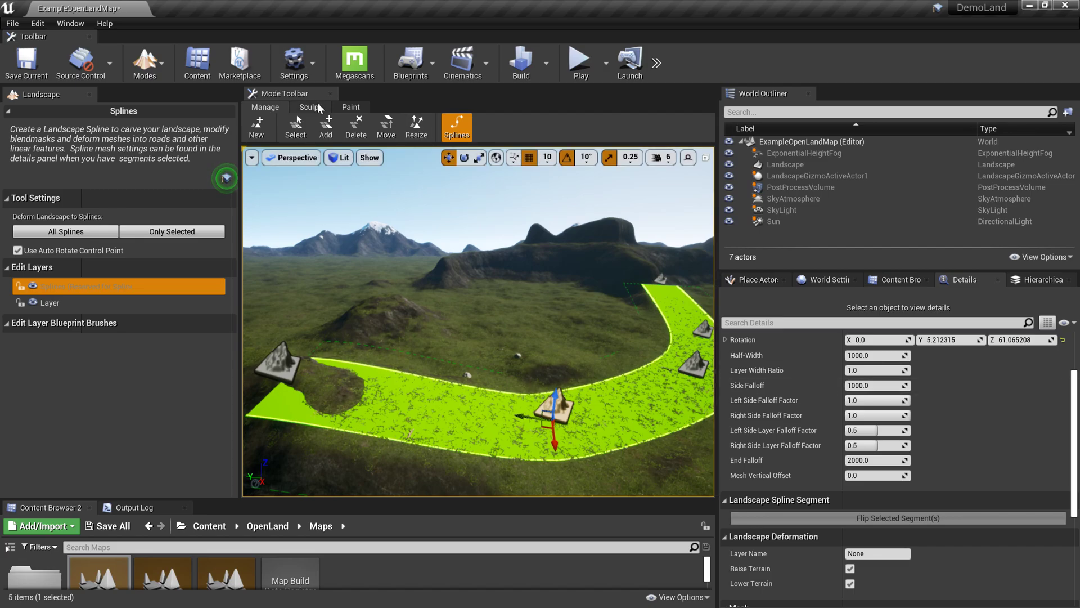
Assign SandAlpha_LayerInfo as the layer info of the SandAlpha paint target layer.
left_click(351, 108)
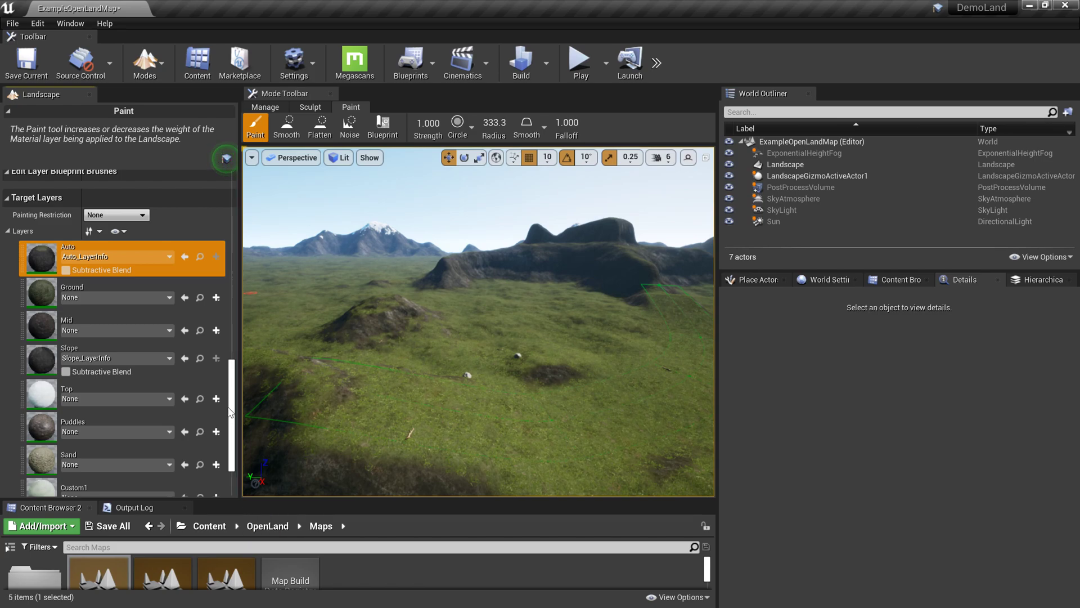
scroll(233, 397, "down", 5)
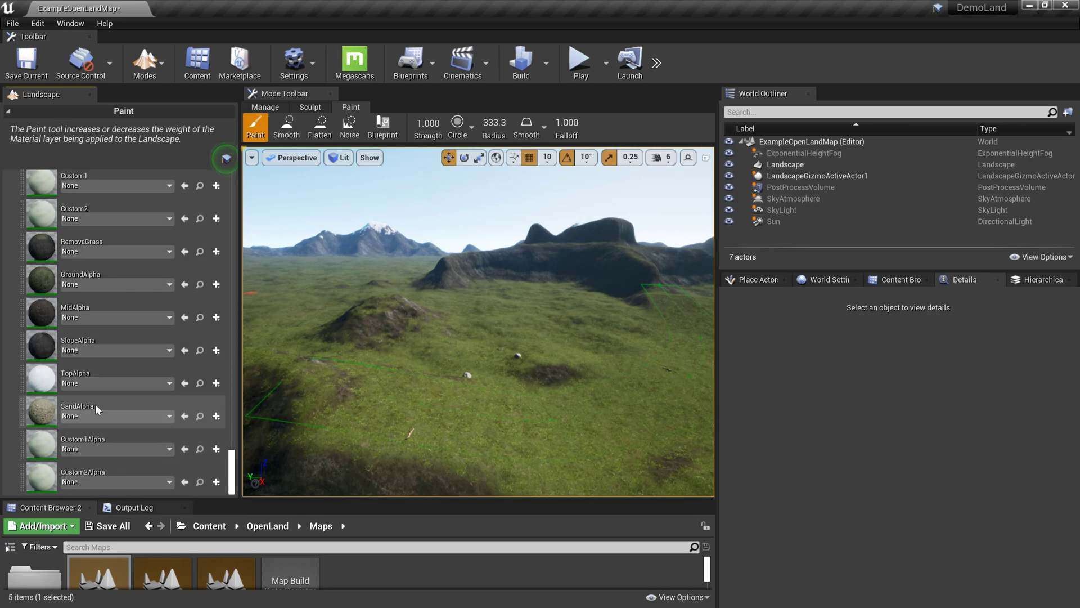
left_click(130, 403)
left_click(127, 417)
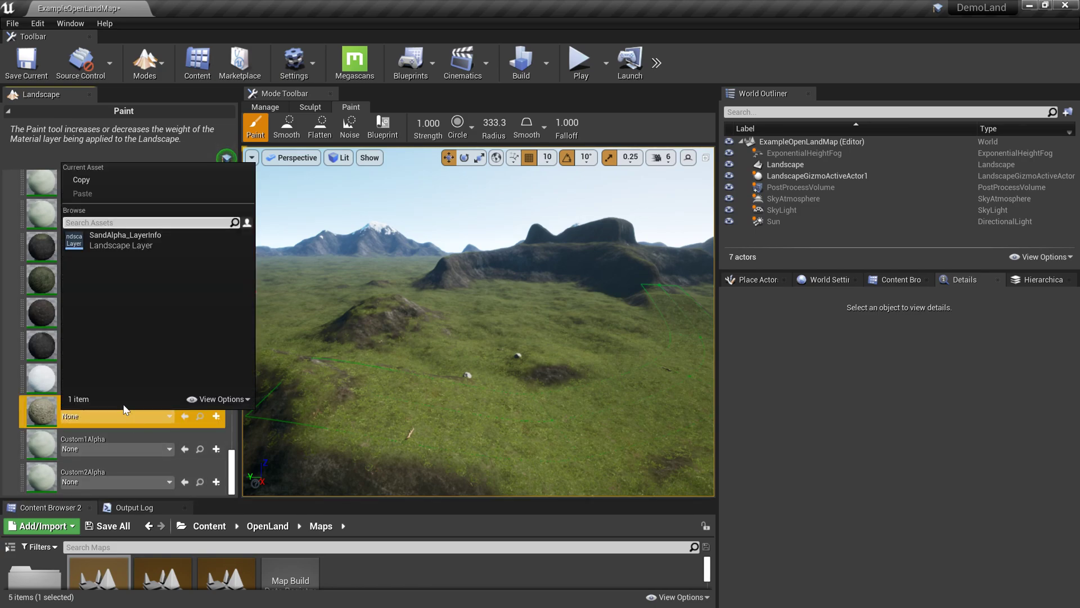
left_click(146, 241)
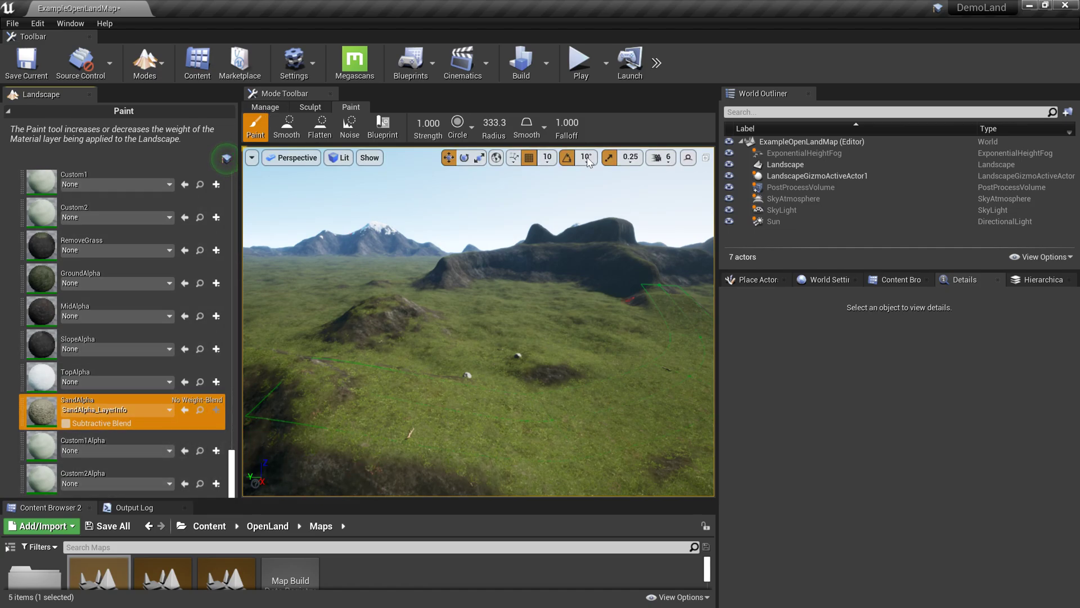
Select all connected segments of the landscape spline and set their deformation layer name to SandAlpha.
left_click(267, 108)
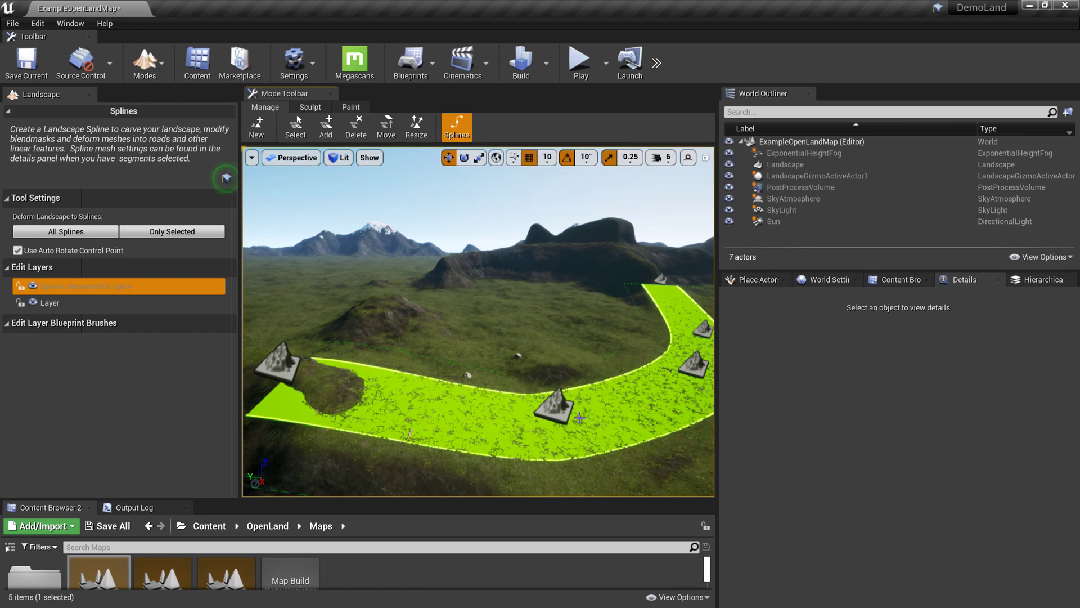
left_click(286, 363)
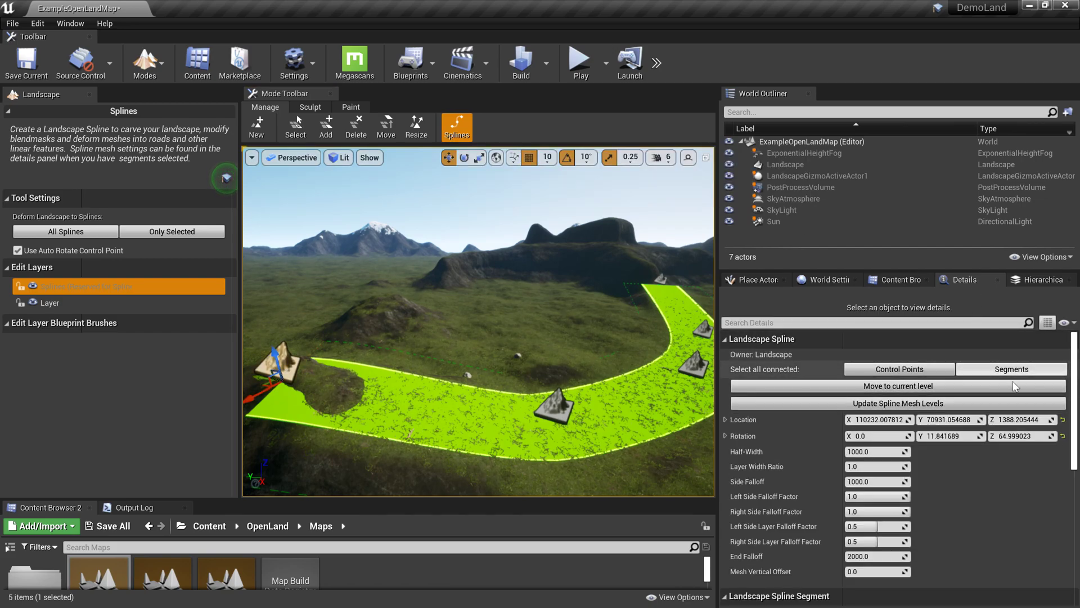
scroll(833, 410, "down", 3)
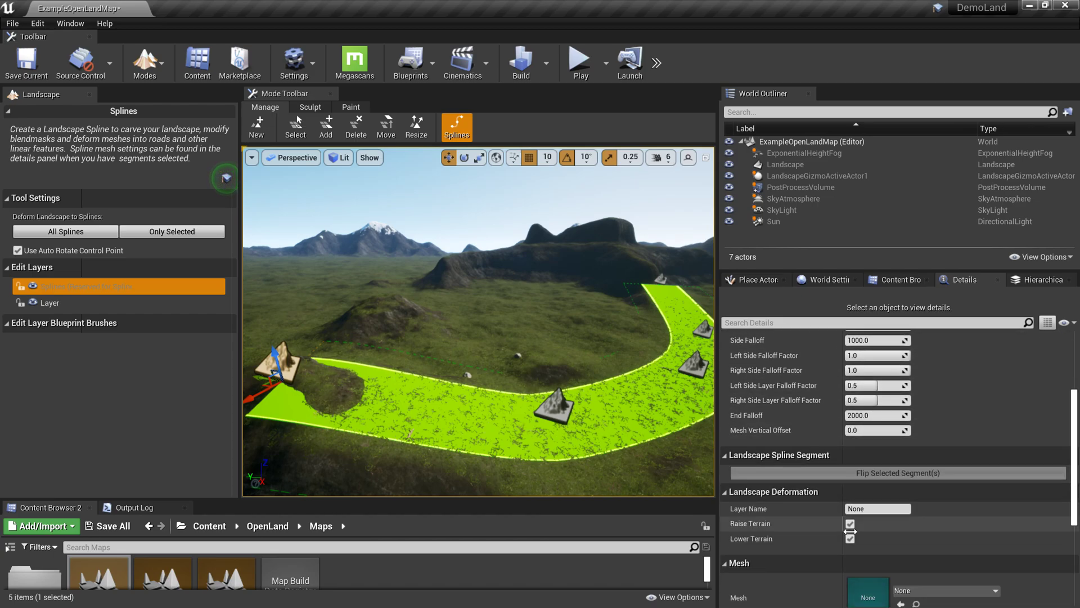
scroll(878, 400, "up", 3)
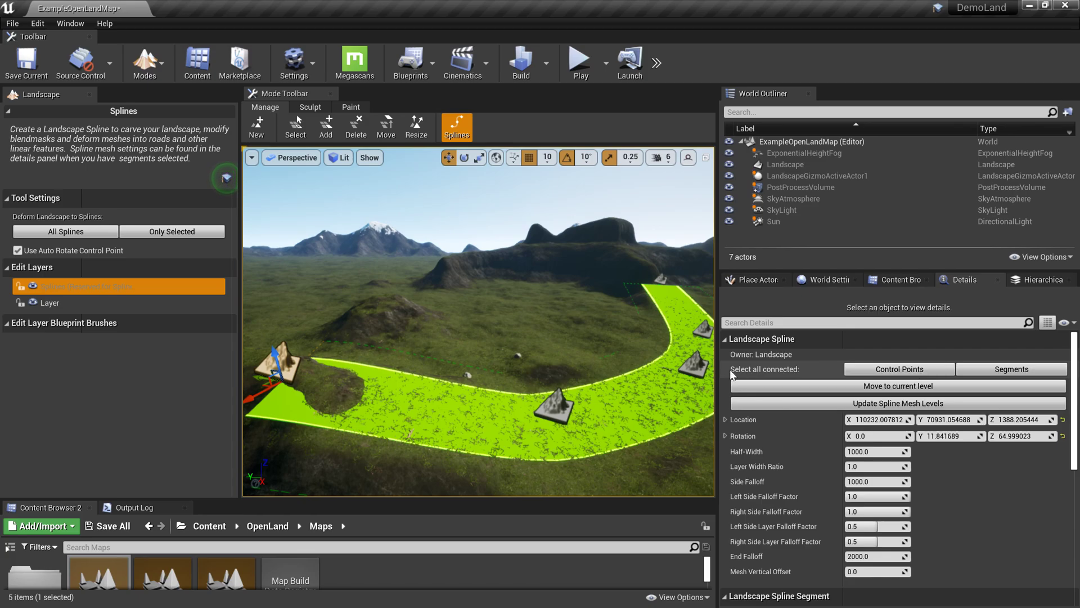
left_click(998, 371)
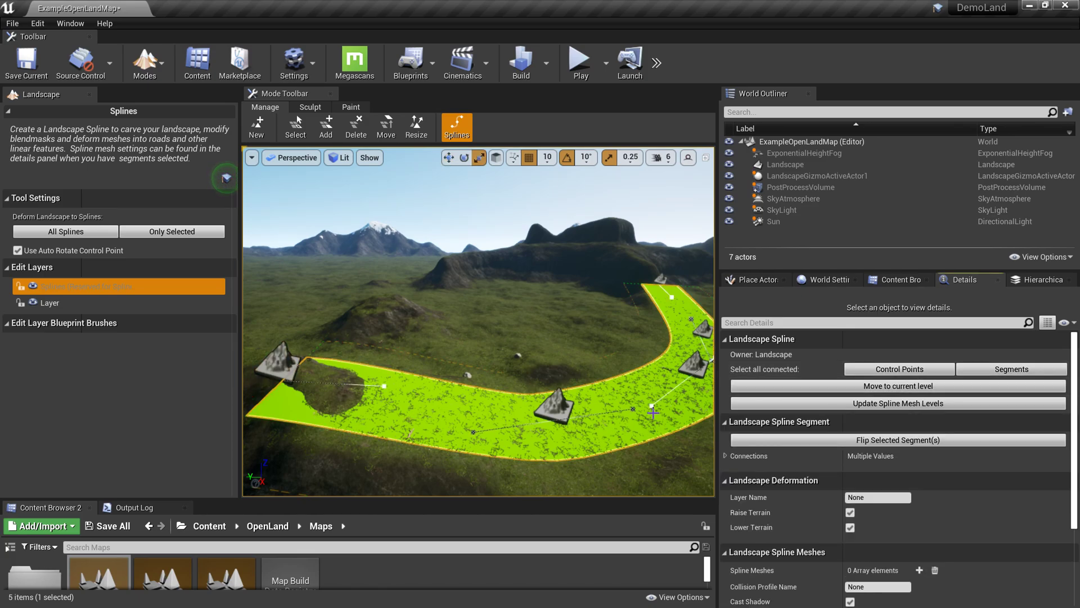
left_click(279, 363)
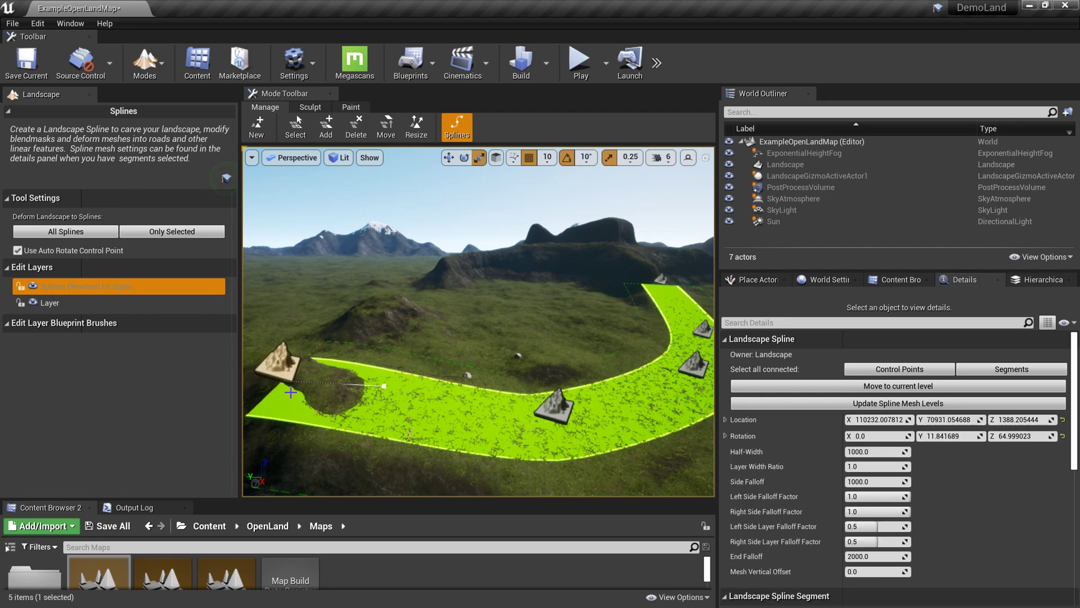
left_click(565, 426)
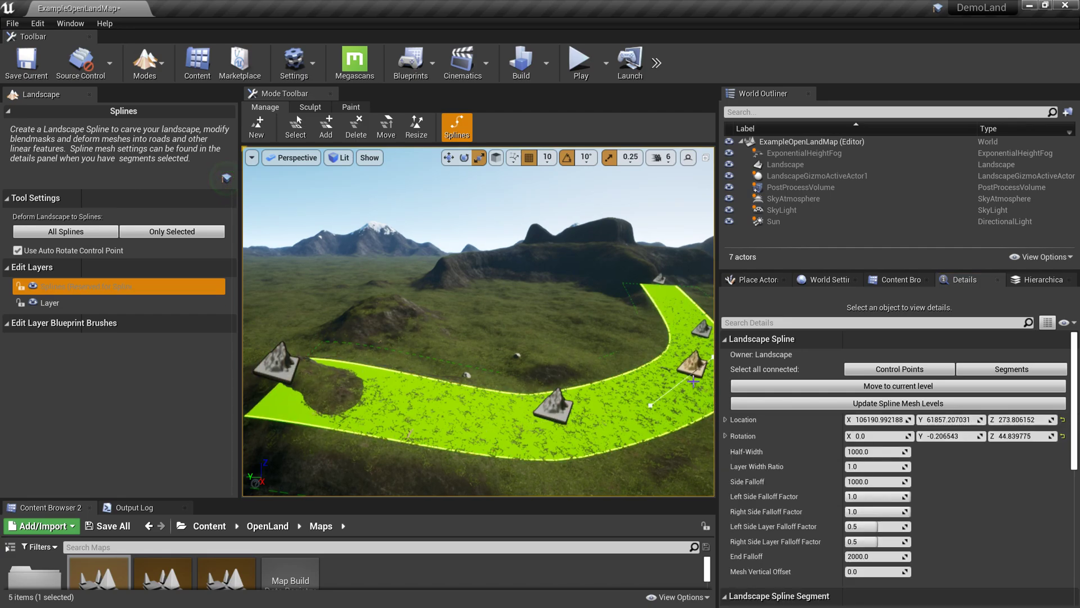
left_click(309, 386)
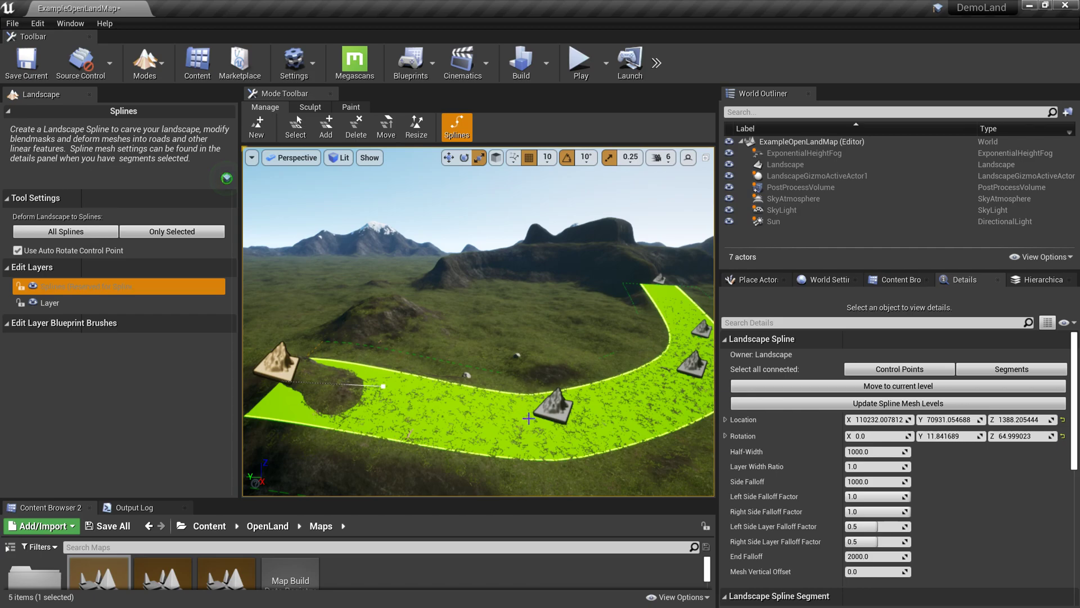
left_click(1011, 371)
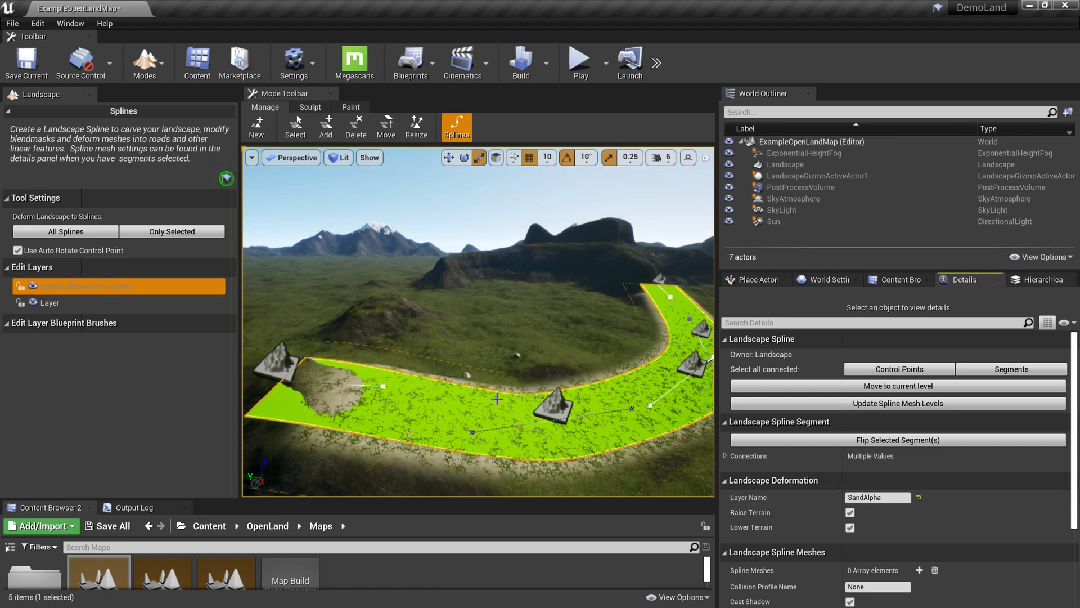
Inspect the sand painted along the spline in Select mode and return to Landscape mode.
right_click_drag(498, 399, 438, 401)
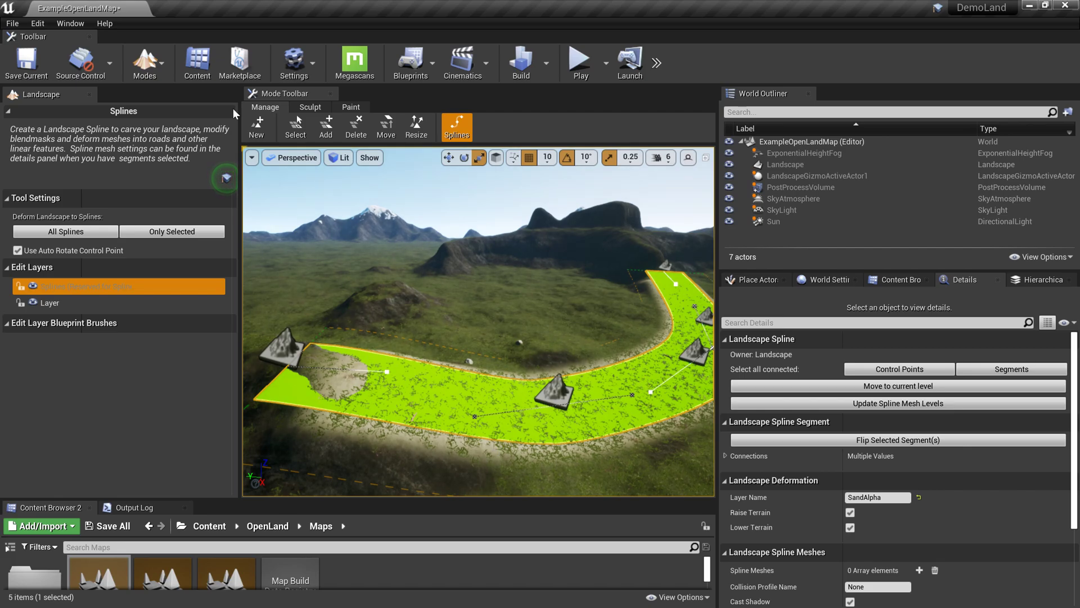
left_click(145, 61)
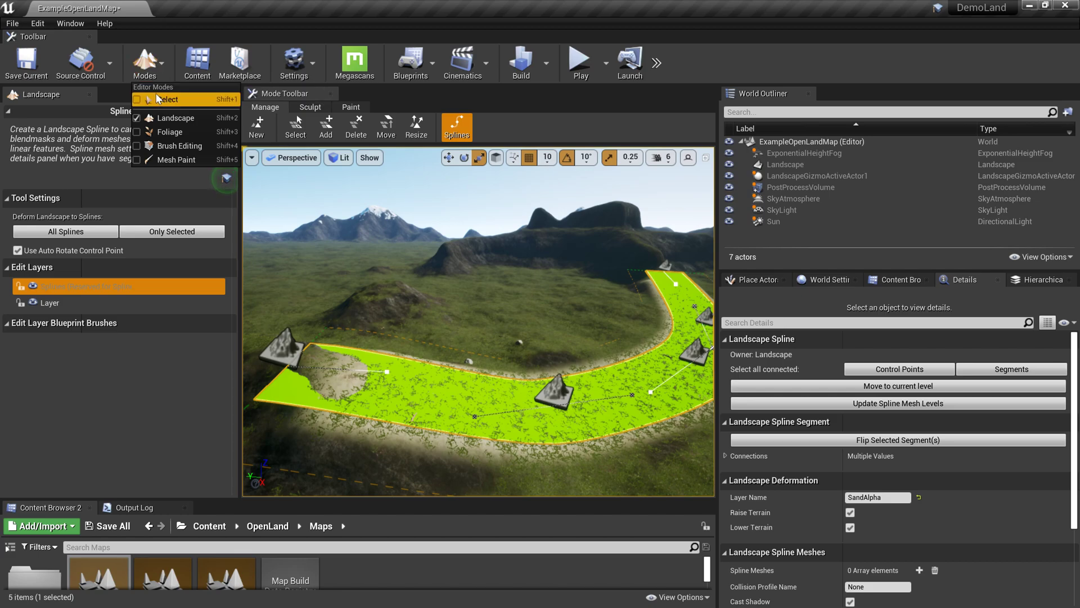
left_click(155, 93)
mouse_move(341, 330)
right_mouse_down()
mouse_move(431, 304)
mouse_move(309, 309)
mouse_move(322, 340)
mouse_move(399, 346)
mouse_move(332, 330)
right_mouse_up()
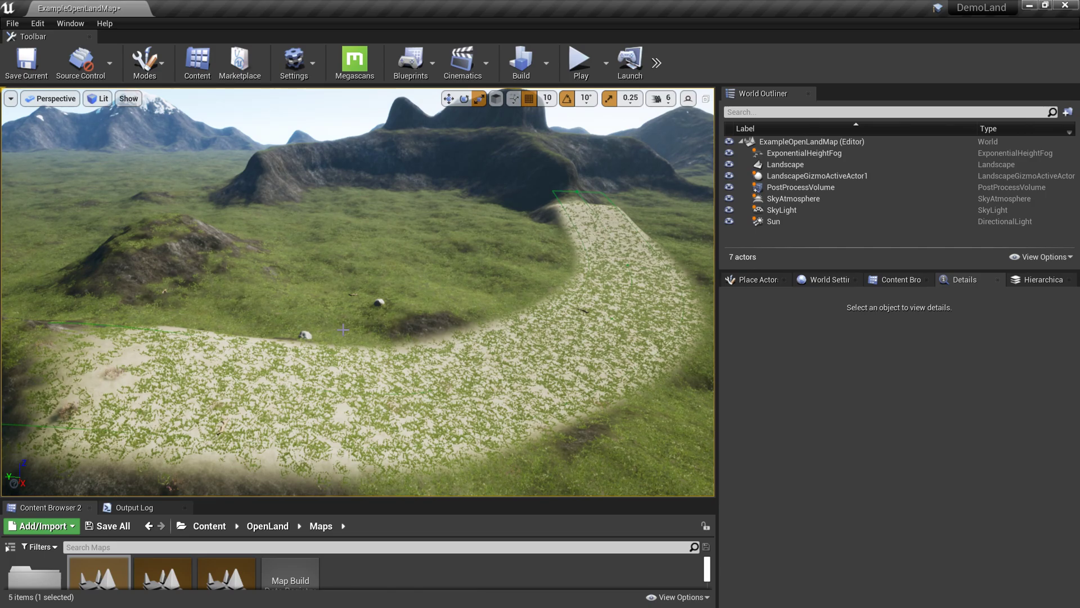
left_click(144, 60)
left_click(173, 119)
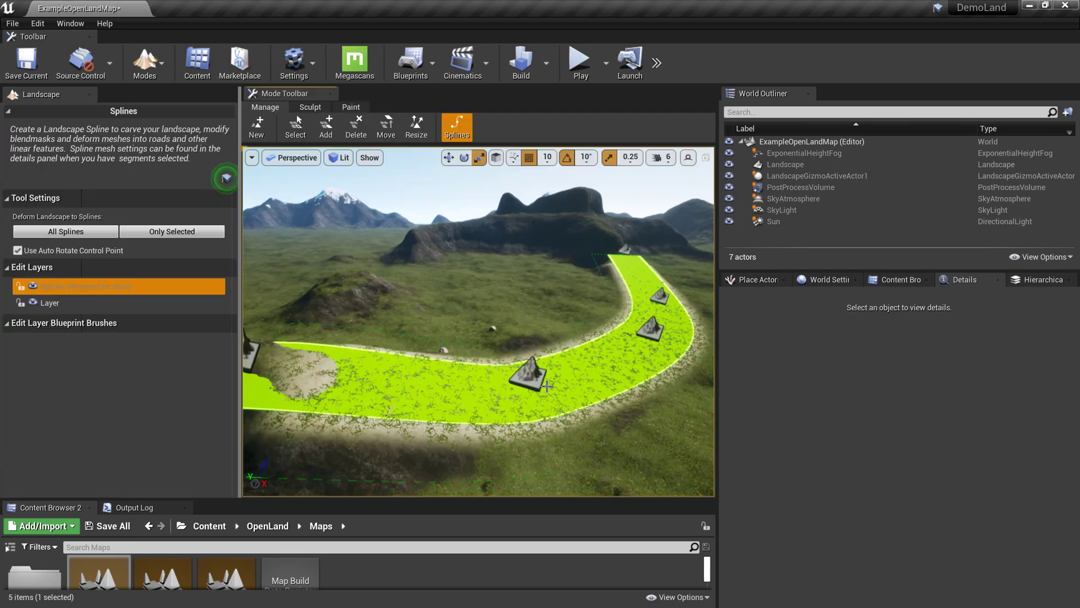
Select all connected control points of the spline and set their Half-Width to 200.
right_click_drag(537, 383, 542, 387)
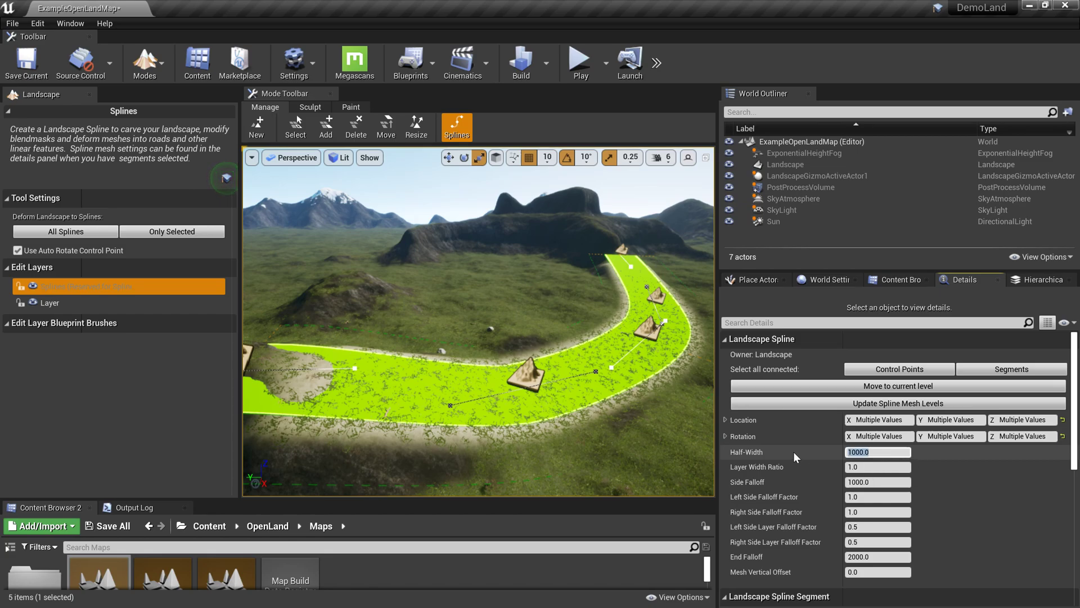
type("2000")
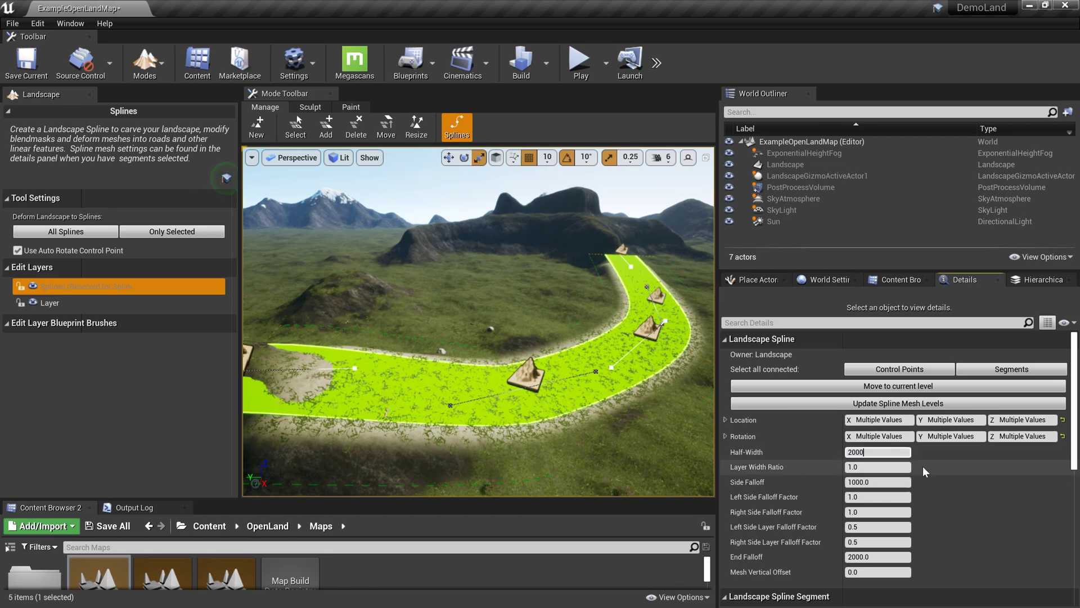
key("BackSpace")
key("Return")
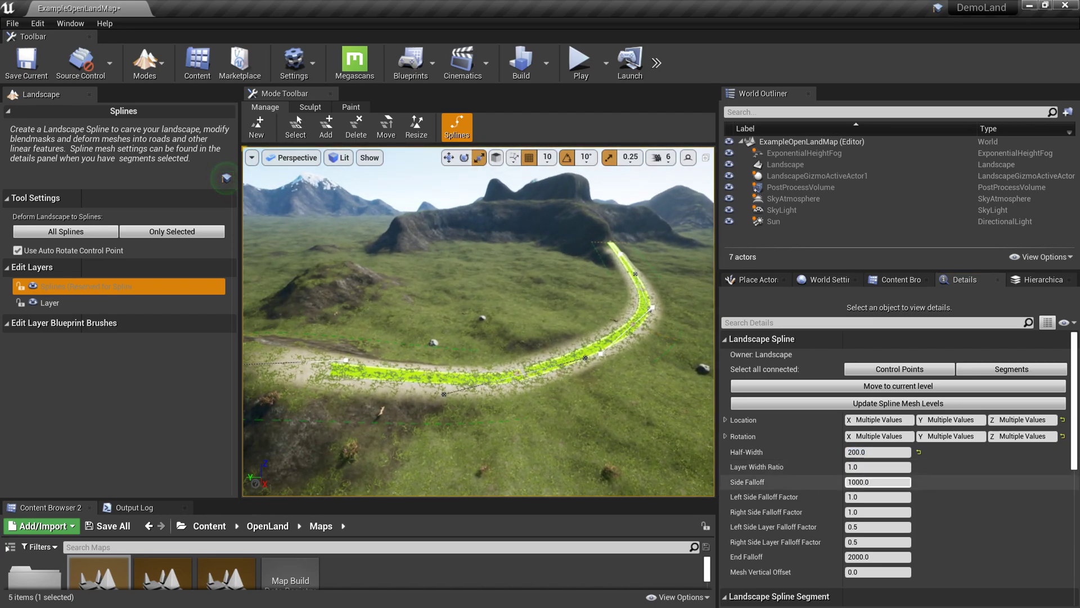
Examine the path up close in Select mode, checking how grass covers the sand between the cliff and the rocky hill.
left_click(619, 417)
right_click_drag(618, 416, 709, 338)
key("w")
key("a")
key("w")
right_click_drag(478, 321, 490, 352)
right_click_drag(428, 385, 506, 428)
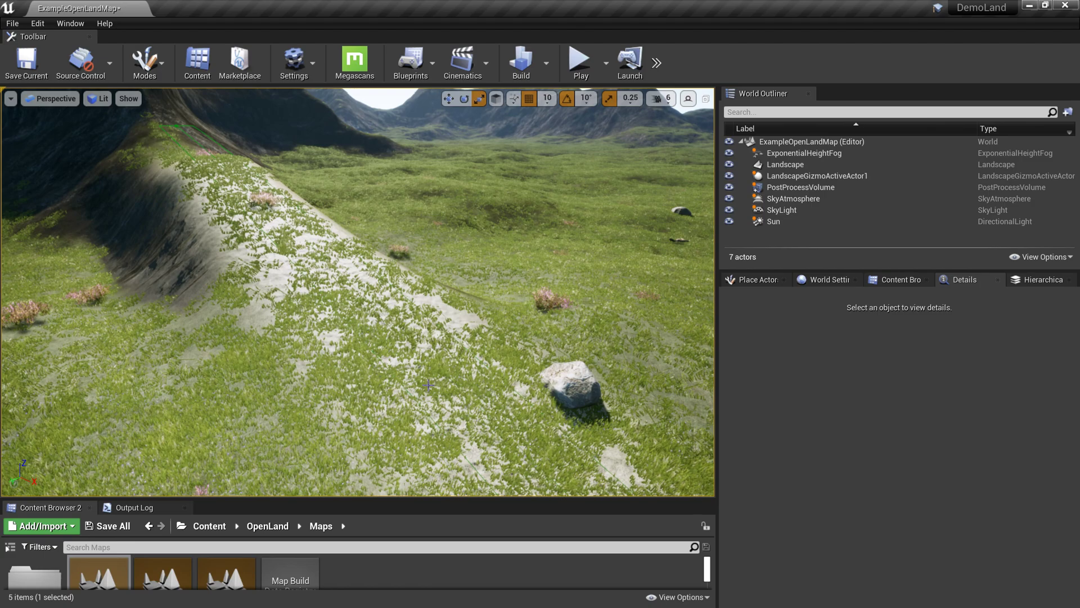
right_click_drag(454, 402, 355, 347)
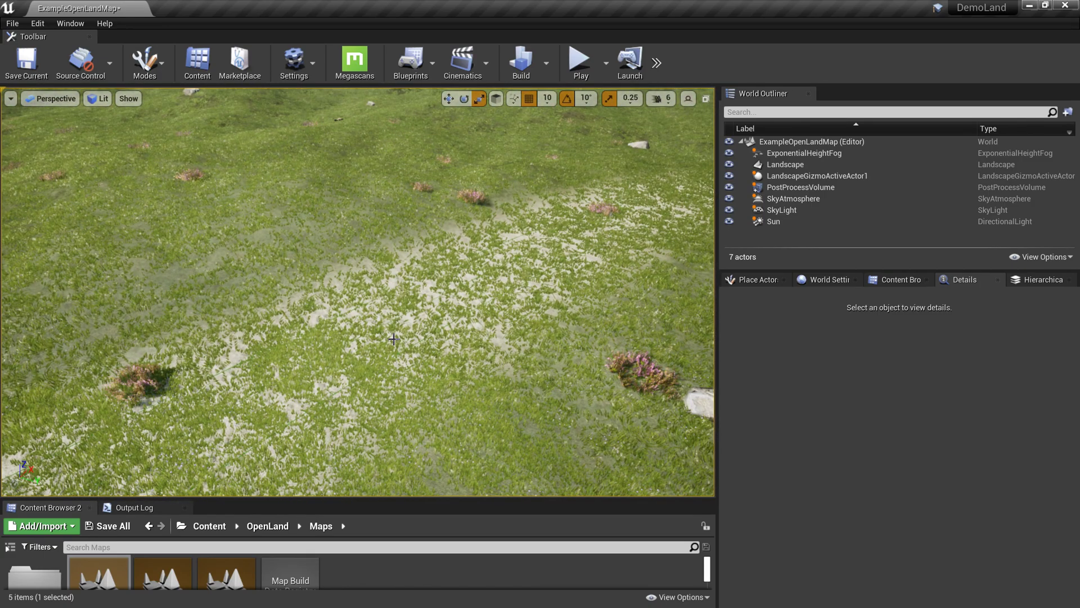
right_click_drag(394, 339, 392, 359)
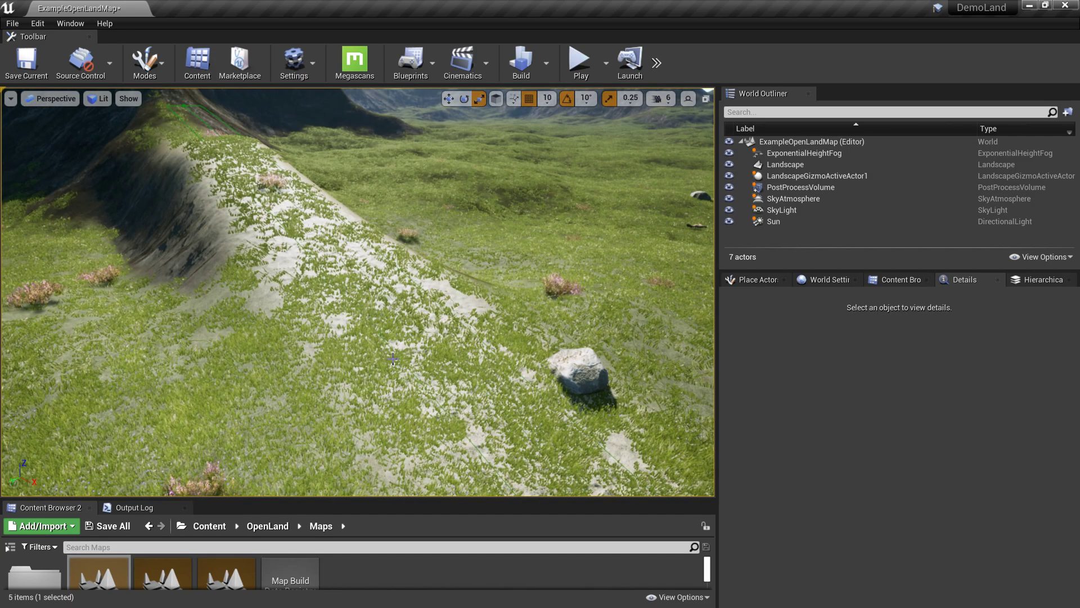
right_click_drag(392, 358, 645, 306)
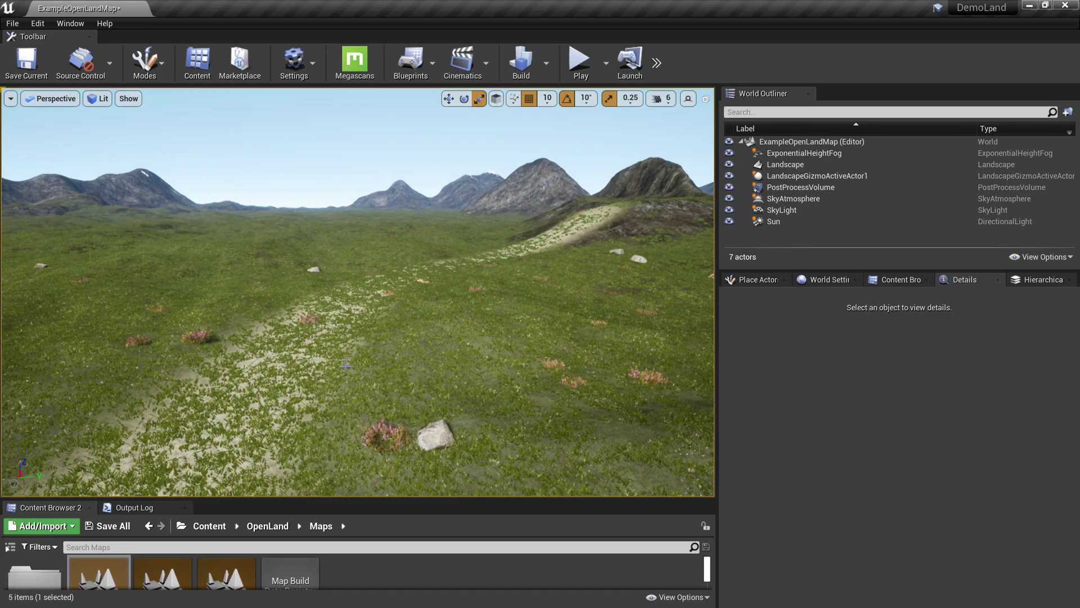
right_click_drag(343, 366, 281, 371)
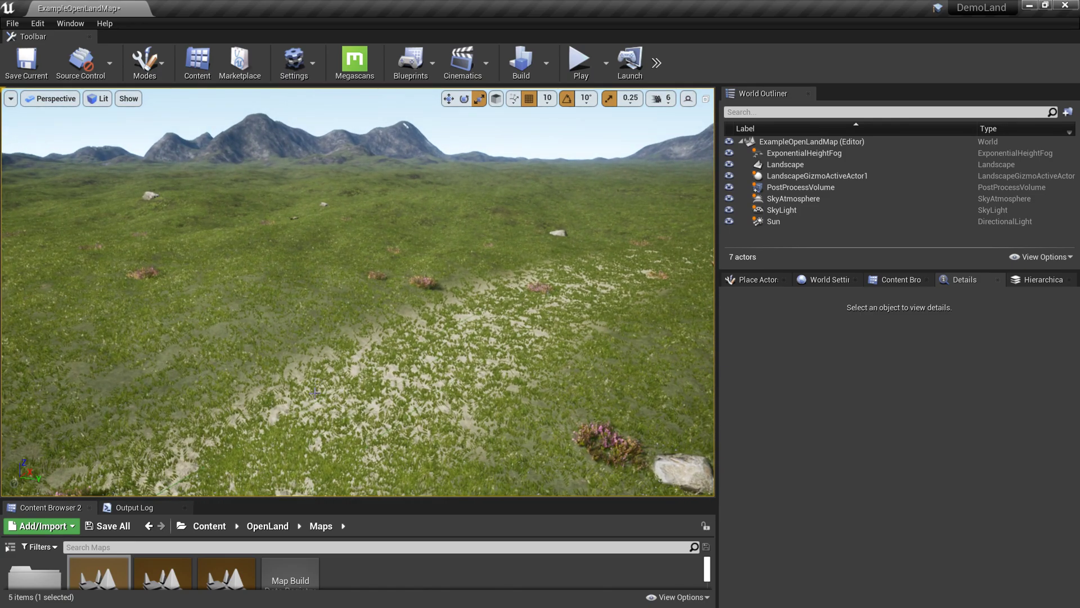
In Landscape paint mode, assign RemoveGrass_LayerInfo as the layer info of the RemoveGrass target layer.
left_click(144, 59)
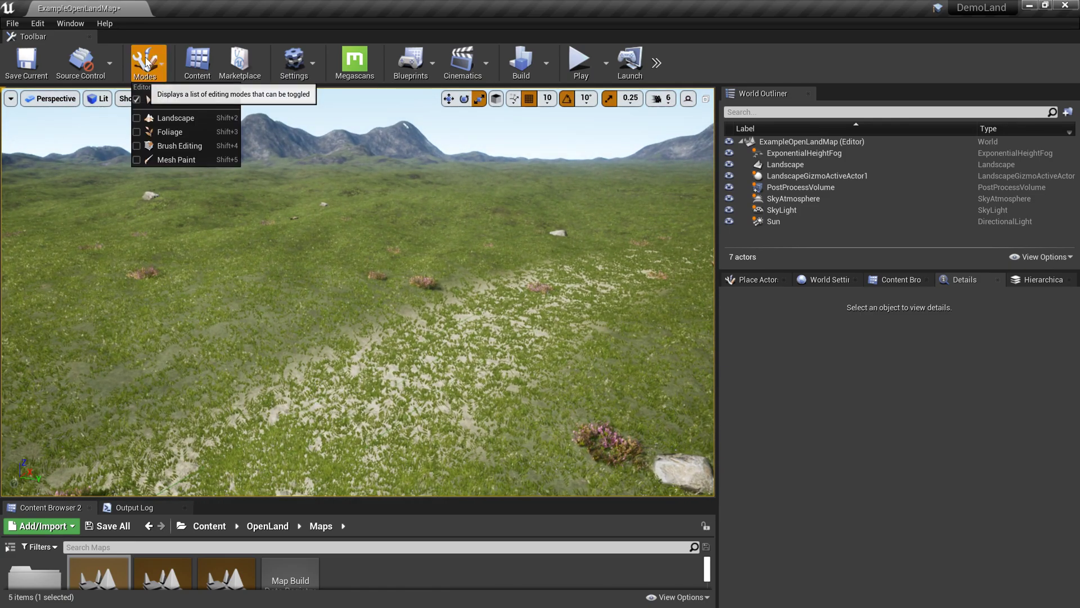
left_click(184, 118)
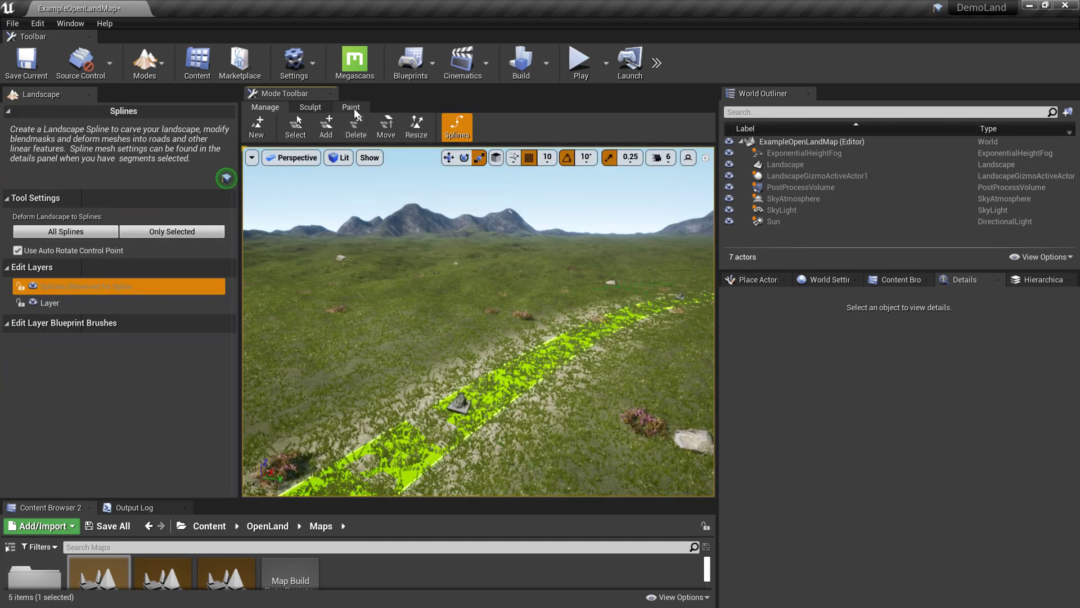
left_click(352, 107)
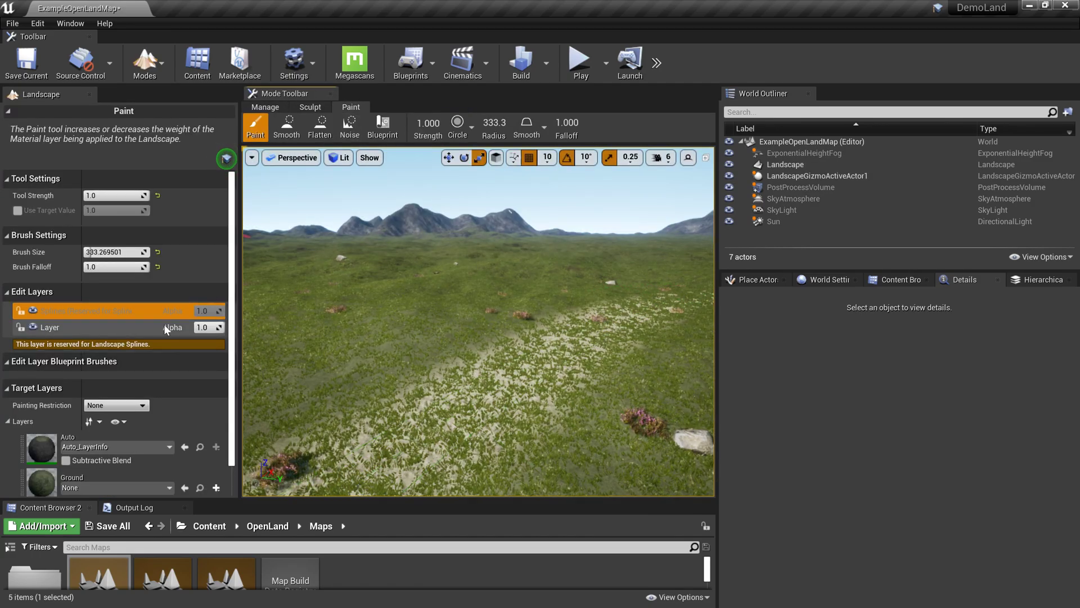
scroll(71, 330, "down", 2)
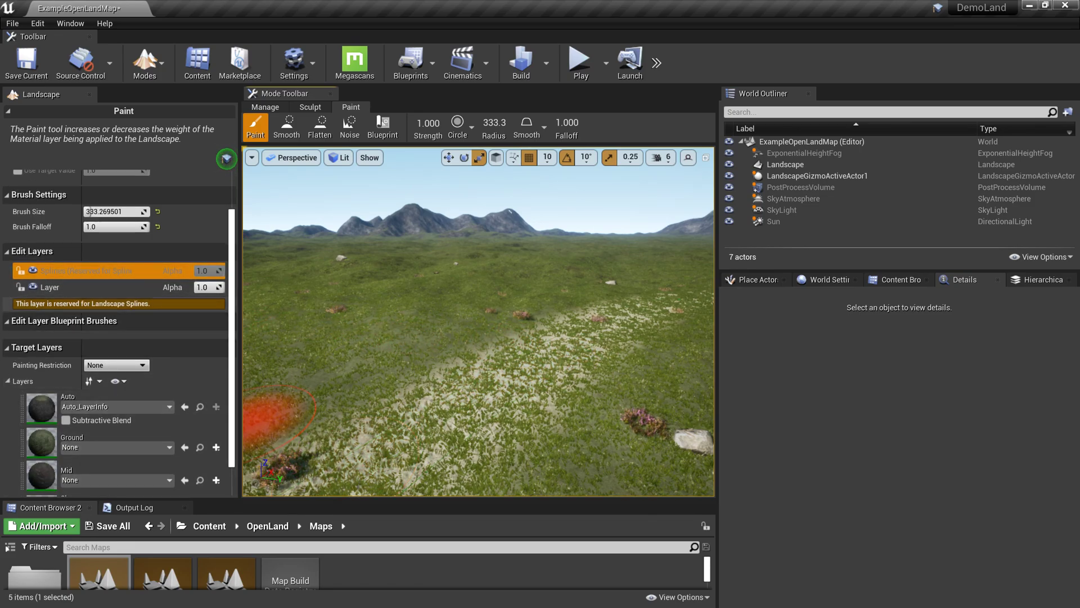
scroll(124, 394, "down", 7)
scroll(136, 452, "down", 4)
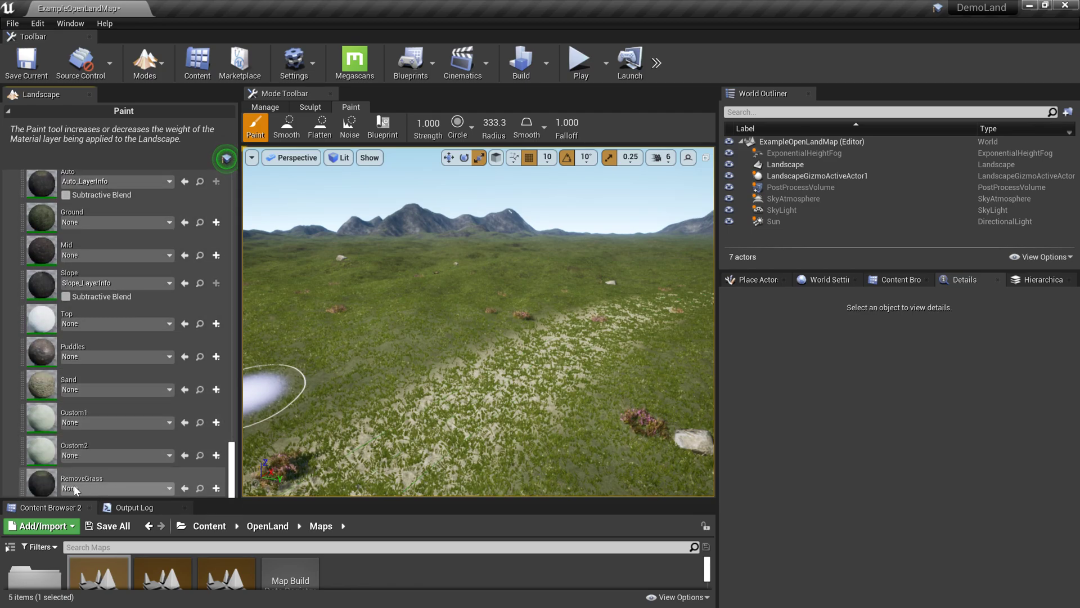
left_click(118, 481)
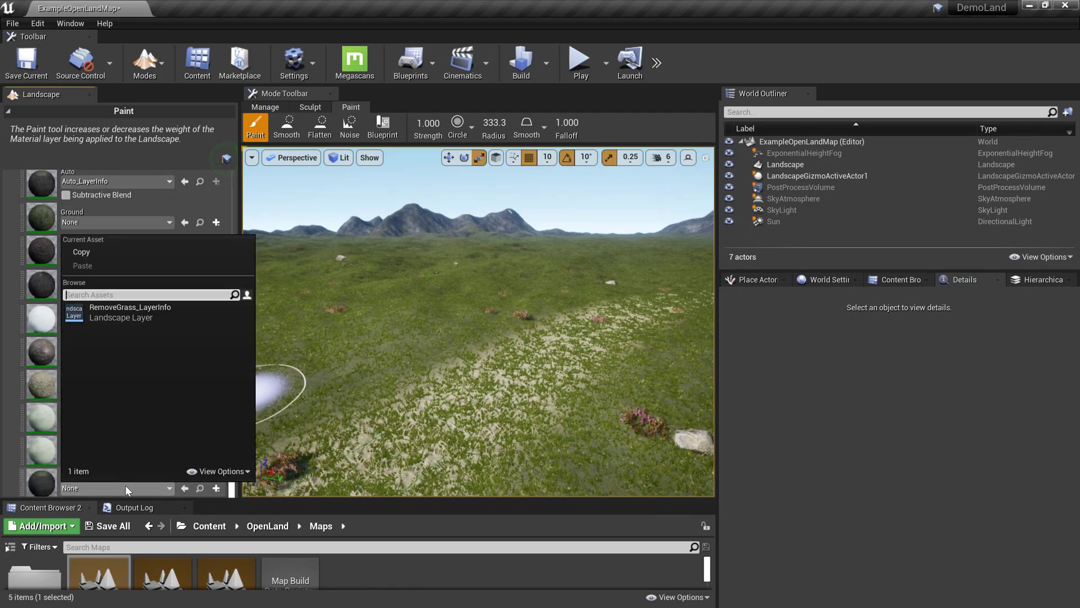
left_click(142, 311)
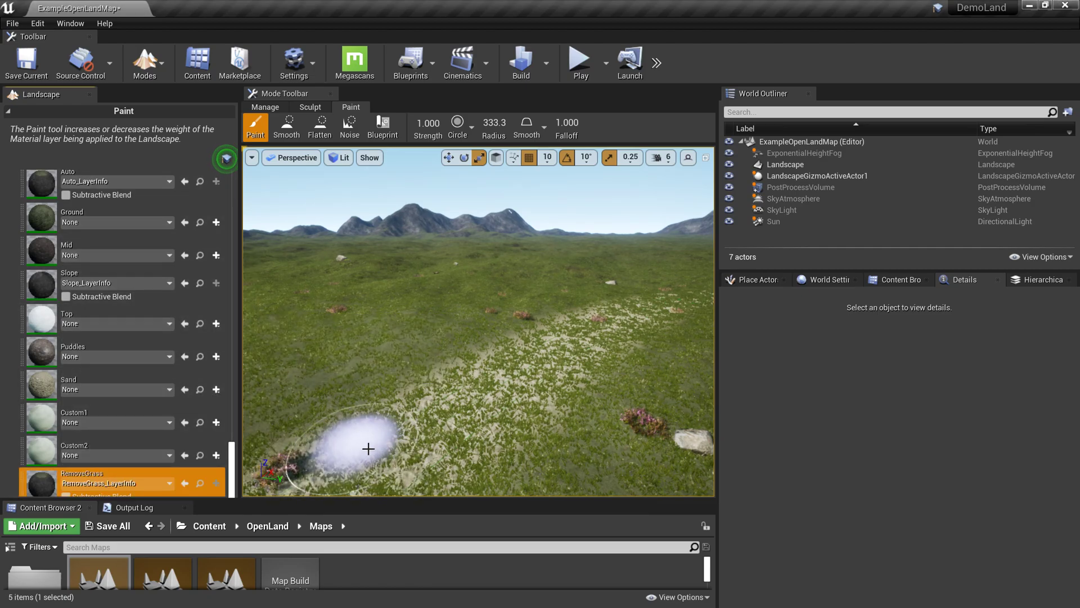
scroll(417, 435, "down", 2)
Paint the RemoveGrass layer along the sand path with the 333.3 radius brush to clear its grass.
right_click_drag(417, 436, 422, 337)
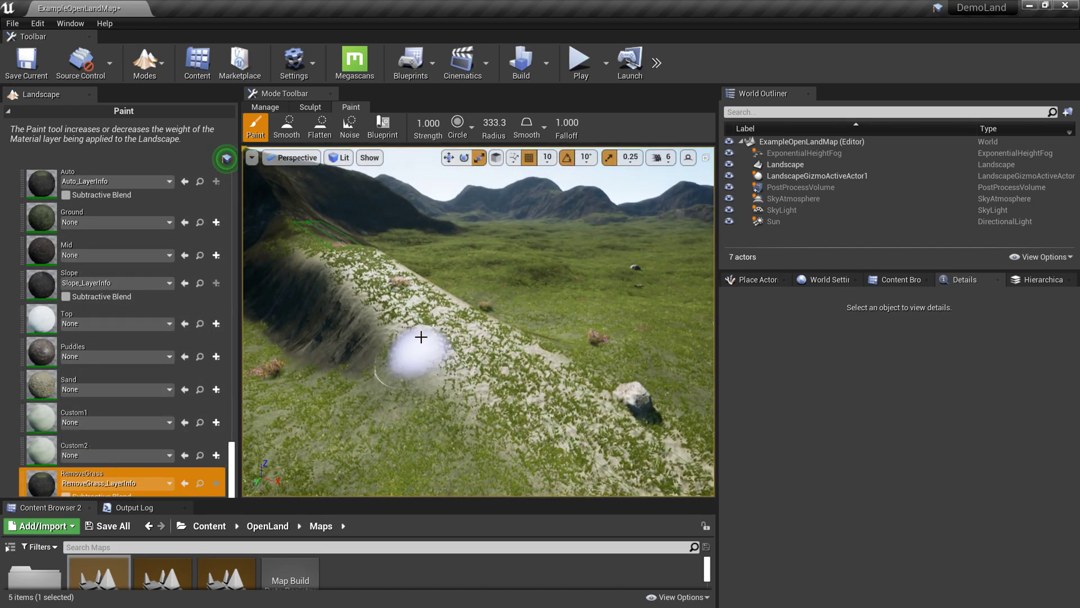
mouse_move(372, 272)
left_mouse_down()
mouse_move(478, 360)
mouse_move(562, 398)
mouse_move(373, 258)
left_mouse_up()
right_click_drag(685, 482, 710, 485)
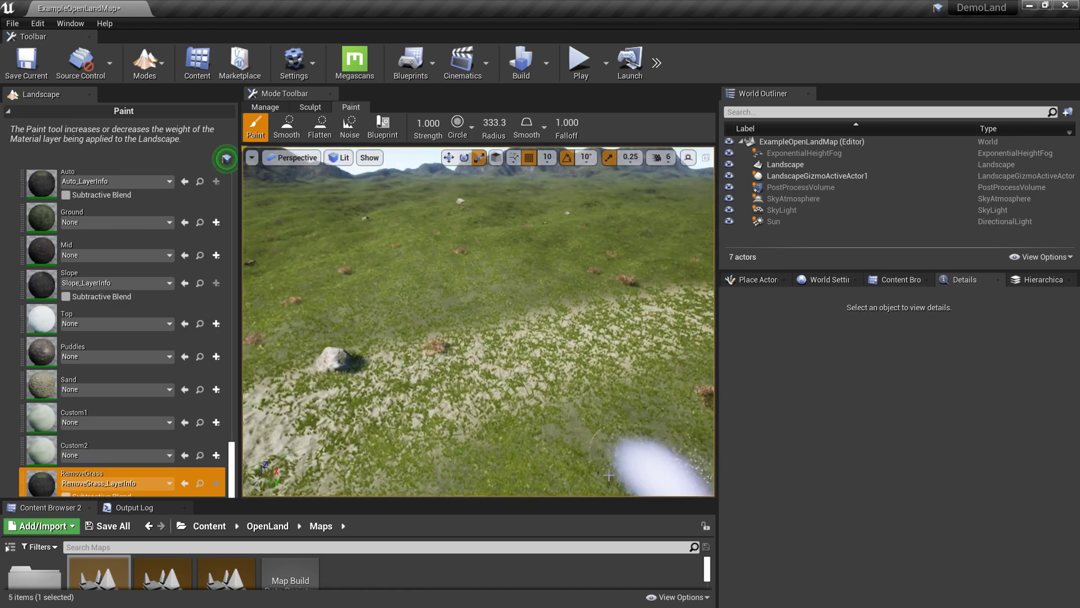
left_click_drag(315, 419, 572, 352)
mouse_move(571, 352)
right_mouse_down()
mouse_move(450, 353)
mouse_move(596, 360)
mouse_move(577, 391)
mouse_move(542, 380)
mouse_move(511, 397)
mouse_move(585, 374)
right_mouse_up()
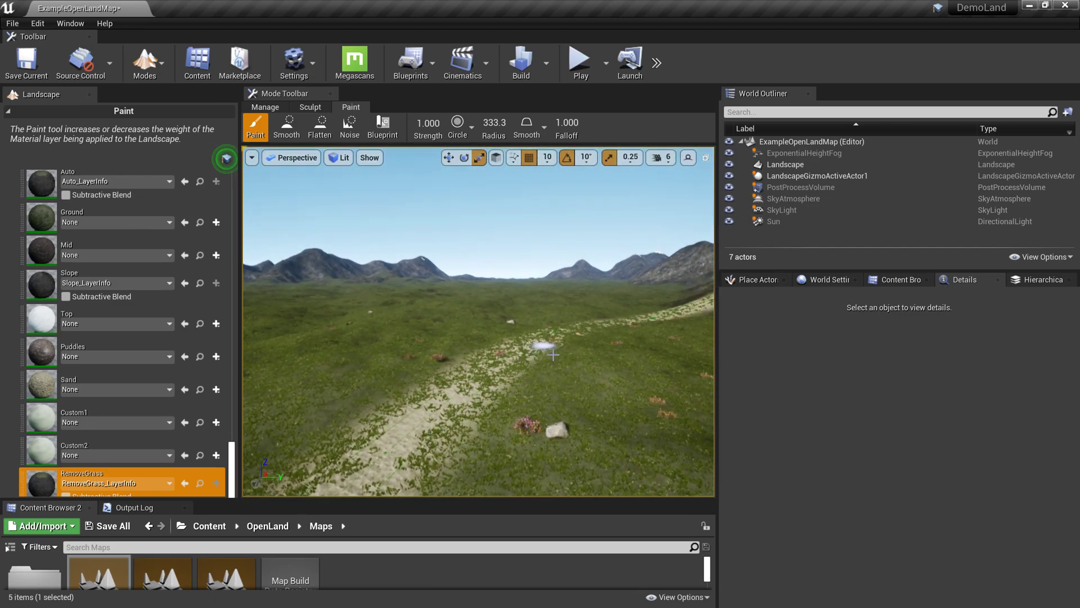
left_click_drag(542, 352, 458, 410)
mouse_move(562, 356)
right_mouse_down()
mouse_move(374, 454)
mouse_move(491, 427)
mouse_move(426, 418)
right_mouse_up()
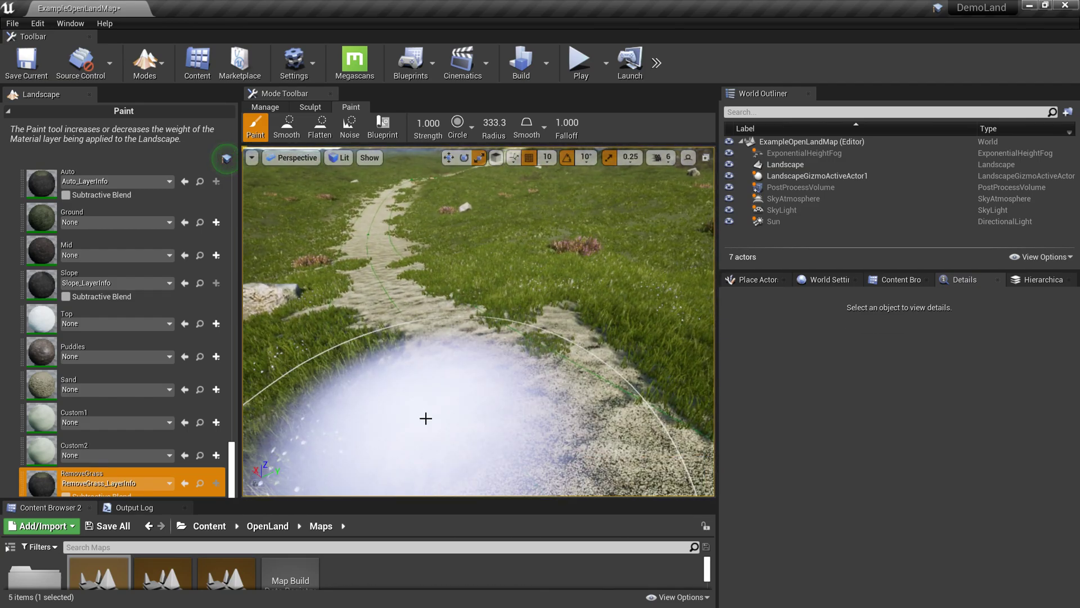
Play the level in the editor and run the character forward along the cleared sand path.
key("alt+p")
key("w")
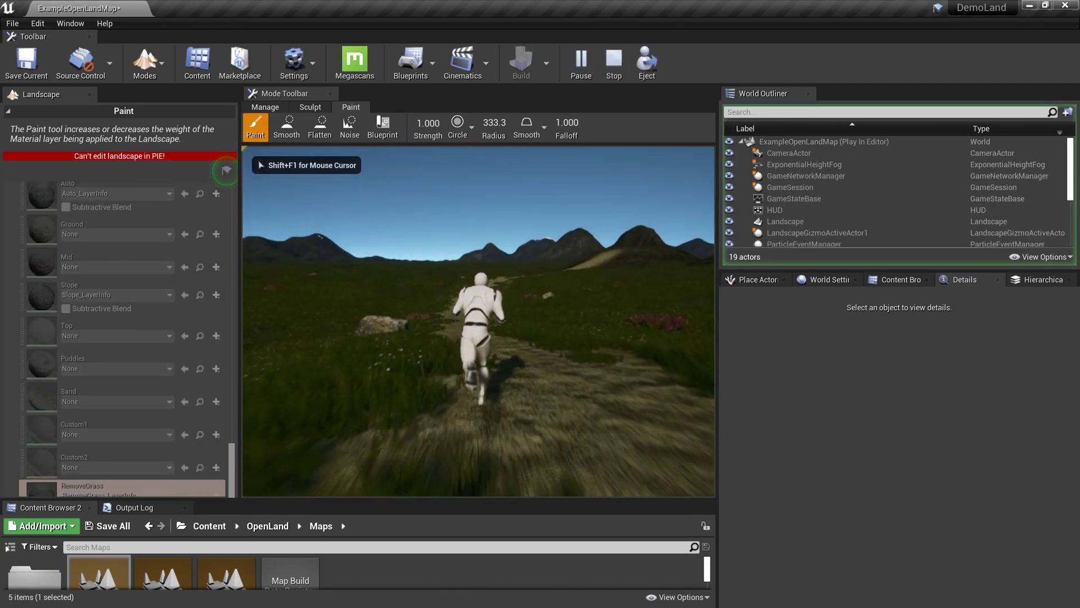